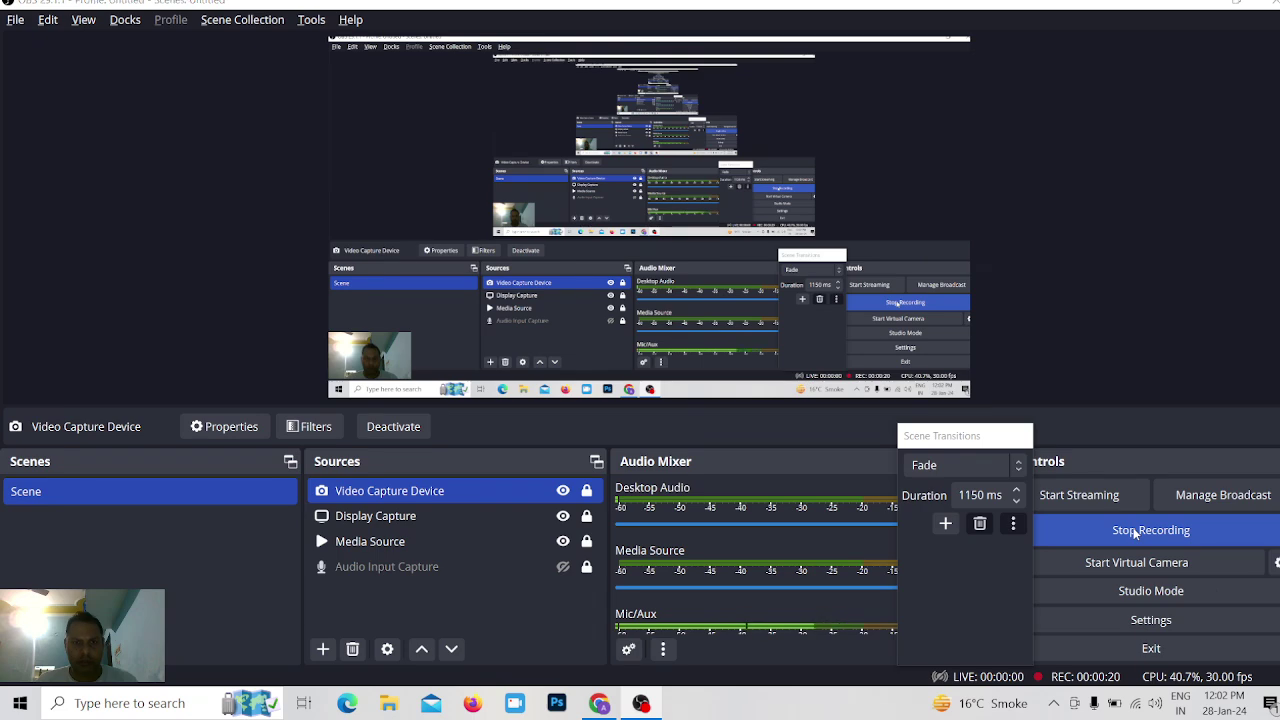
Step: Switch from OBS Studio to the Chrome browser window
{"action": "key", "text": "alt+Tab"}
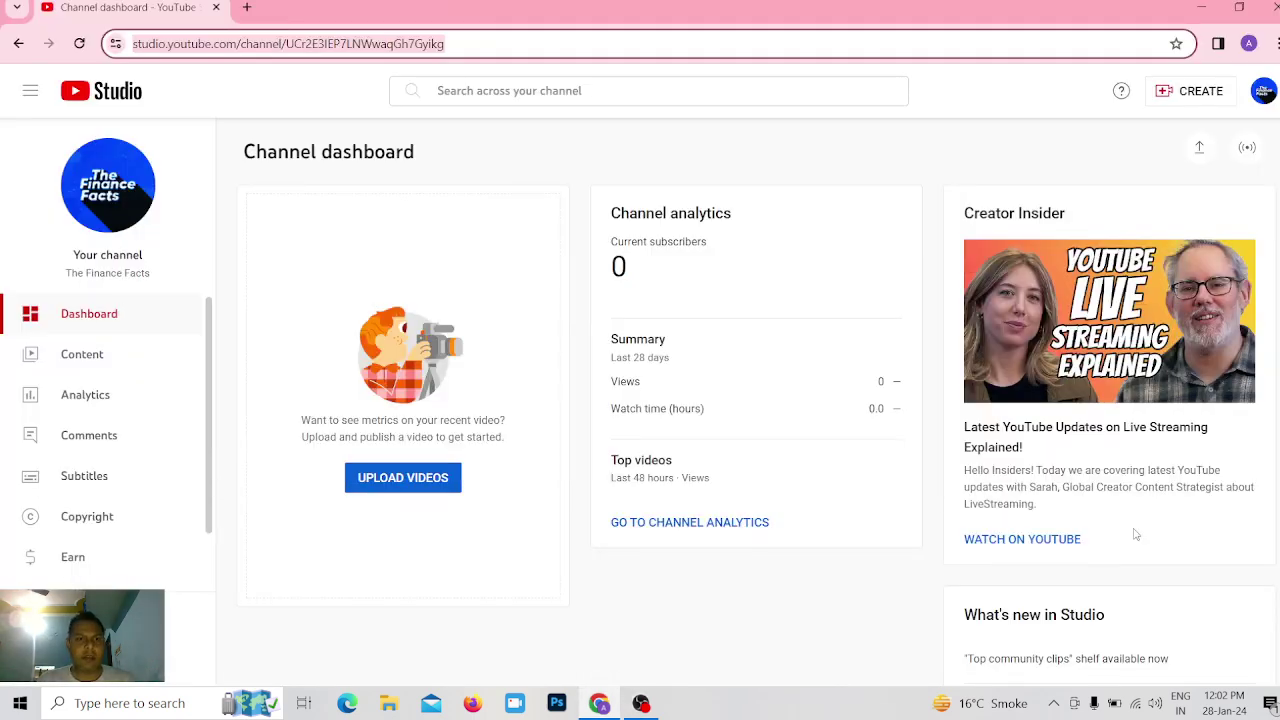
Step: Open a new browser tab and run a Google search for 'ndsl'
{"action": "left_click", "coordinate": [246, 7]}
{"action": "left_click", "coordinate": [242, 36]}
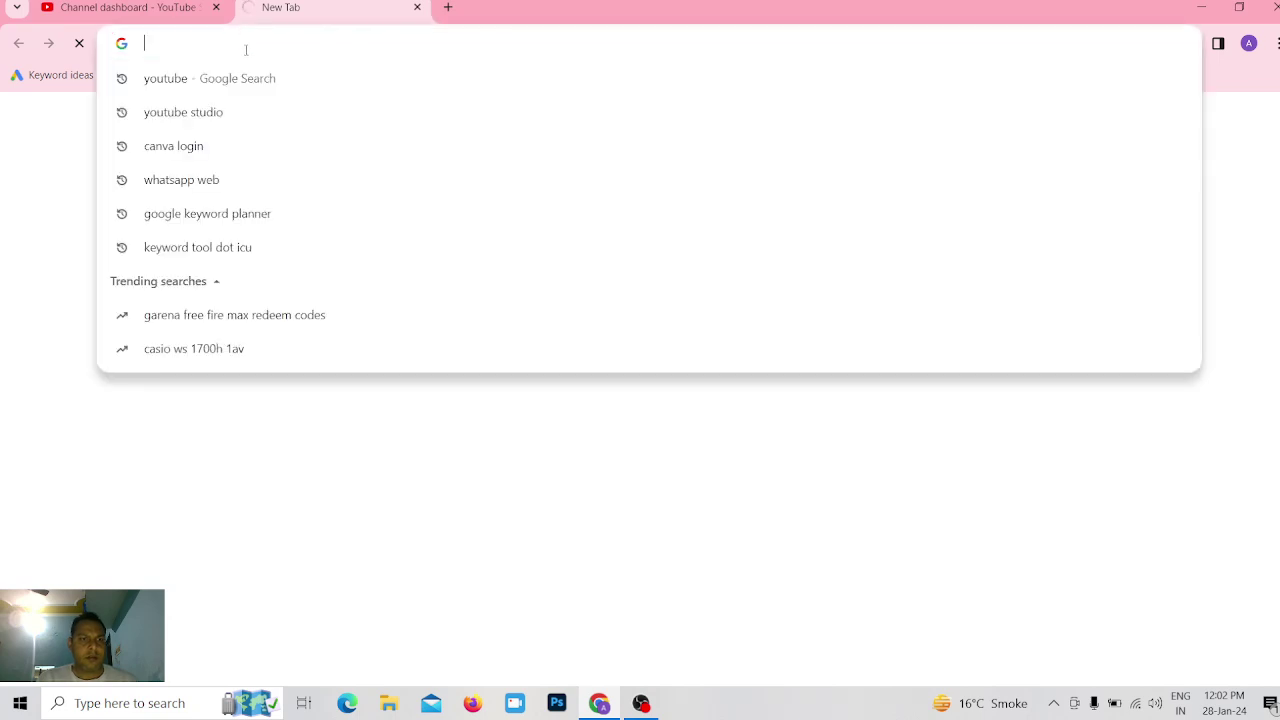
{"action": "type", "text": "n"}
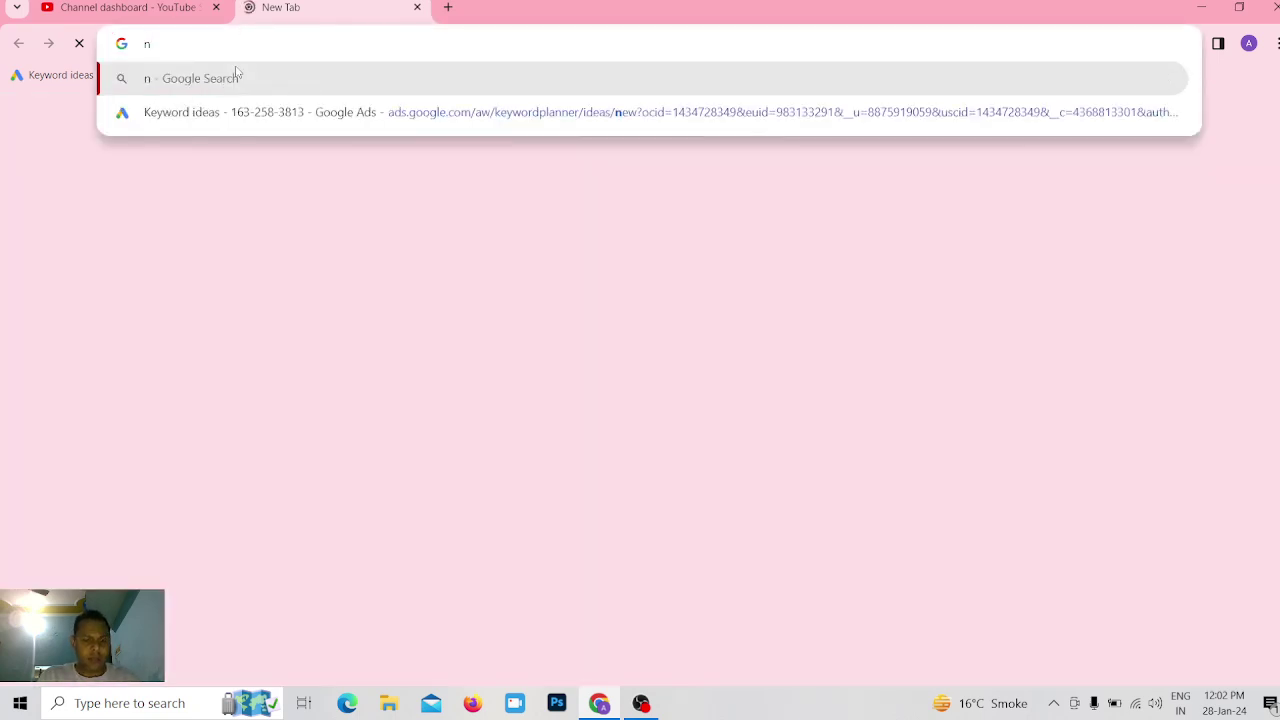
{"action": "type", "text": "ds"}
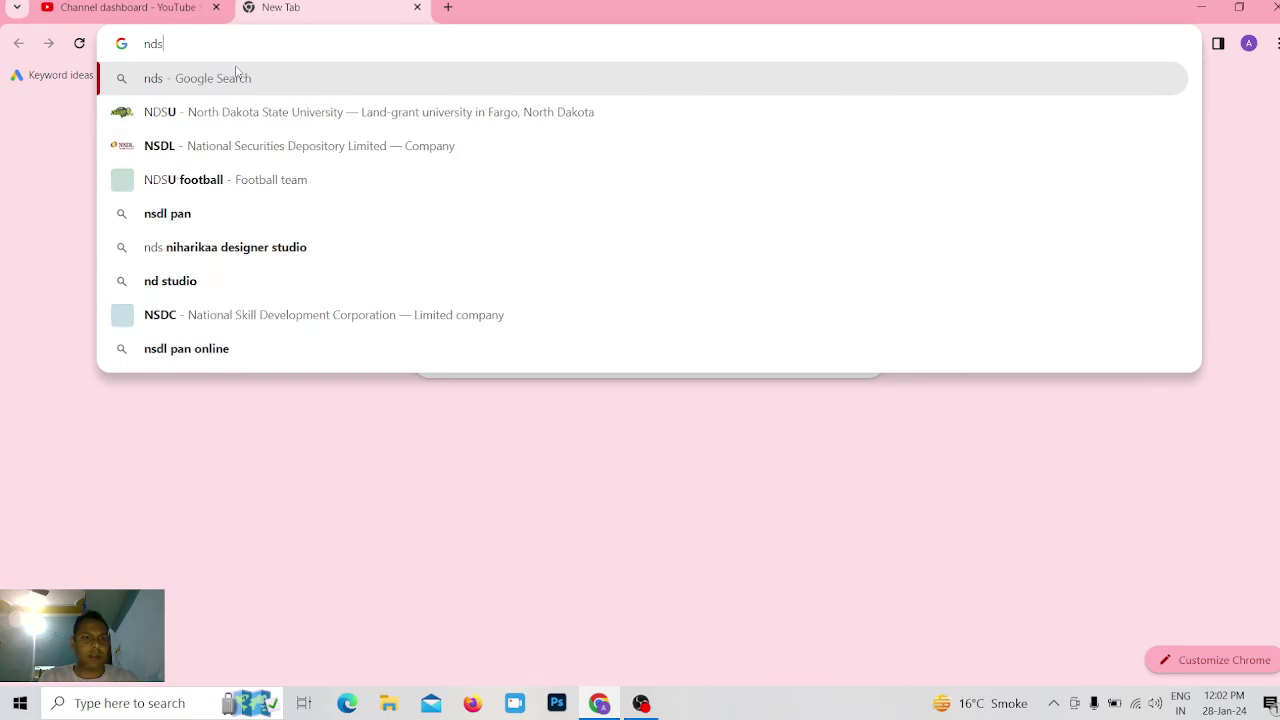
{"action": "key", "text": "Down"}
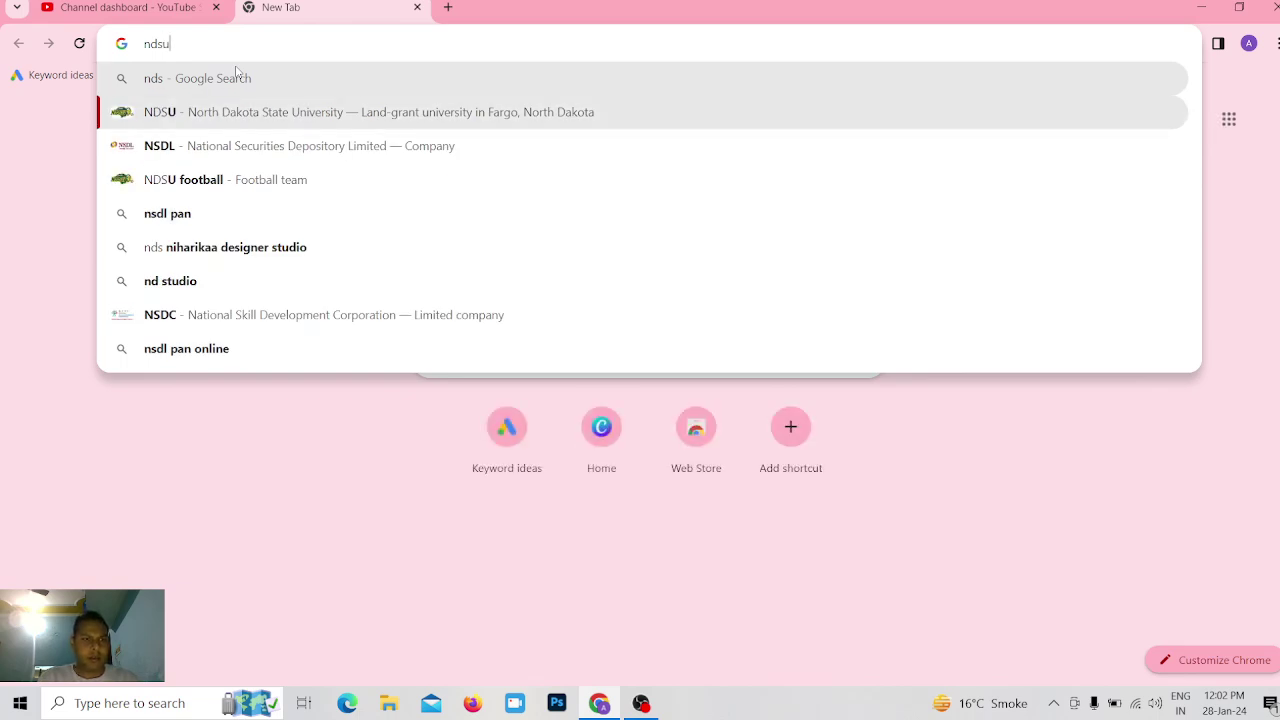
{"action": "key", "text": "Up"}
{"action": "type", "text": "l"}
{"action": "key", "text": "Return"}
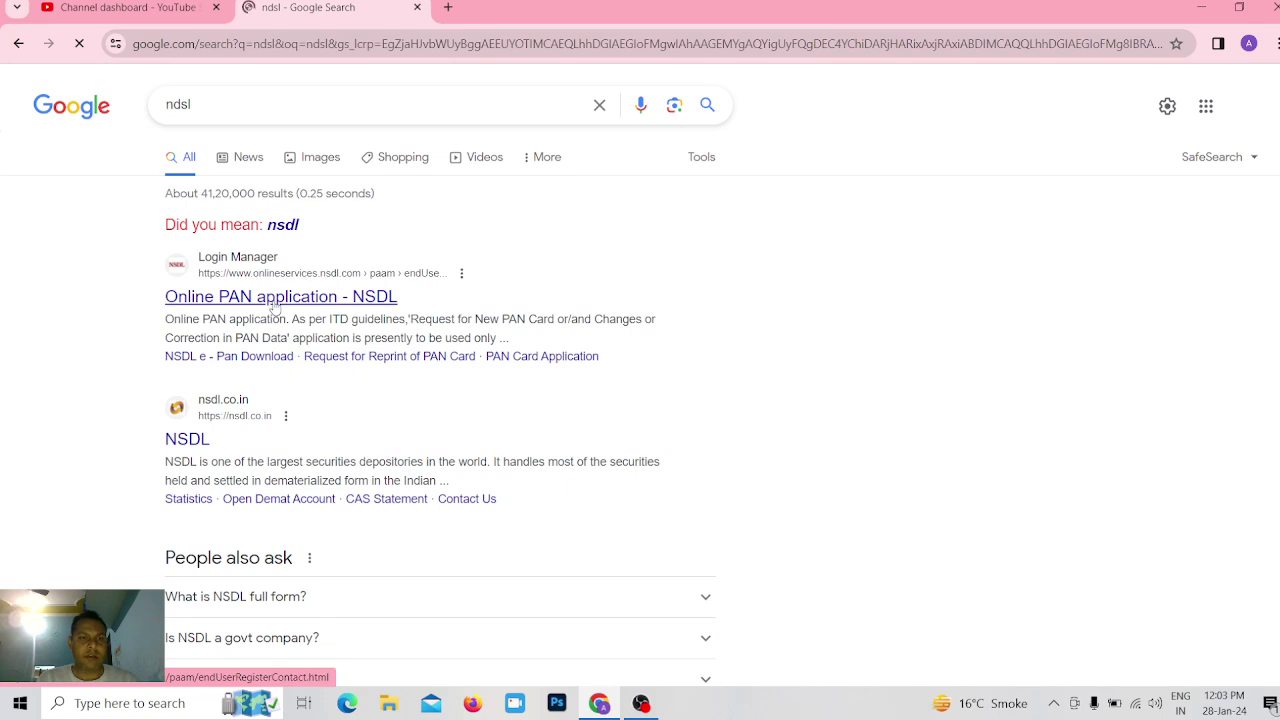
Step: Open the 'Online PAN application - NSDL' search result
{"action": "left_click", "coordinate": [273, 300]}
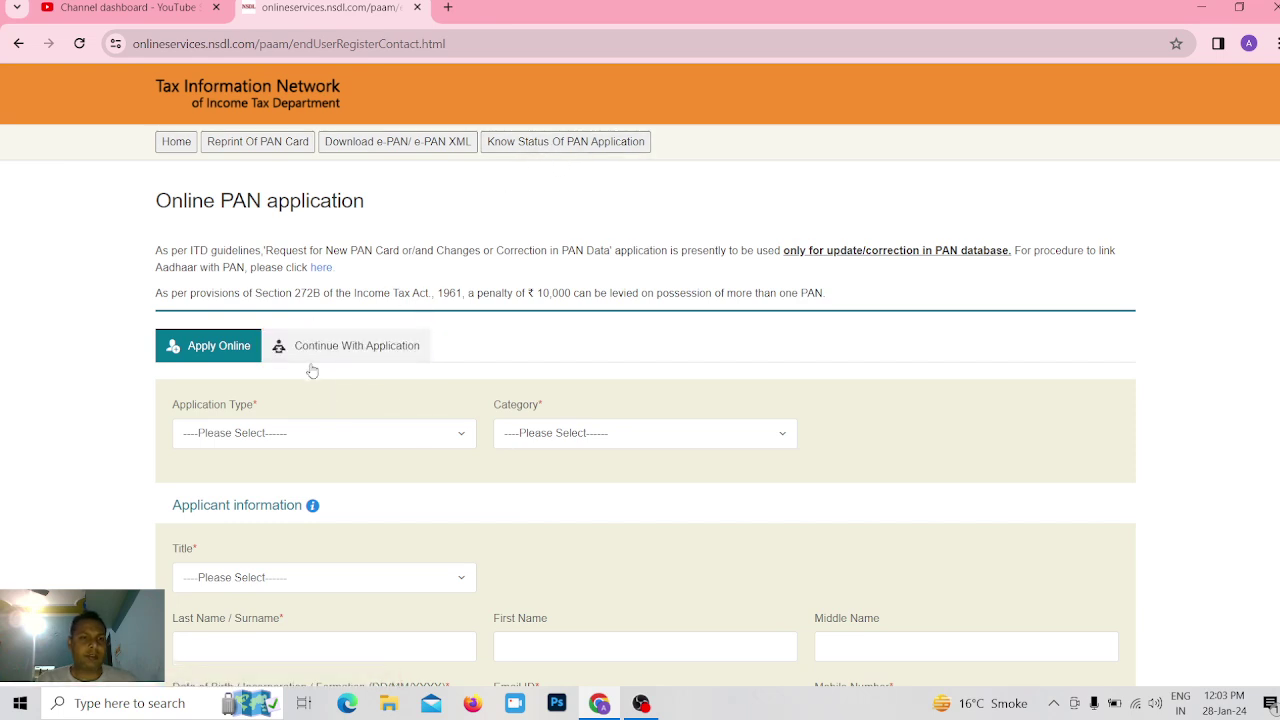
Step: Choose 'New PAN - Indian Citizen (Form 49A)' as the application type
{"action": "left_click", "coordinate": [260, 438]}
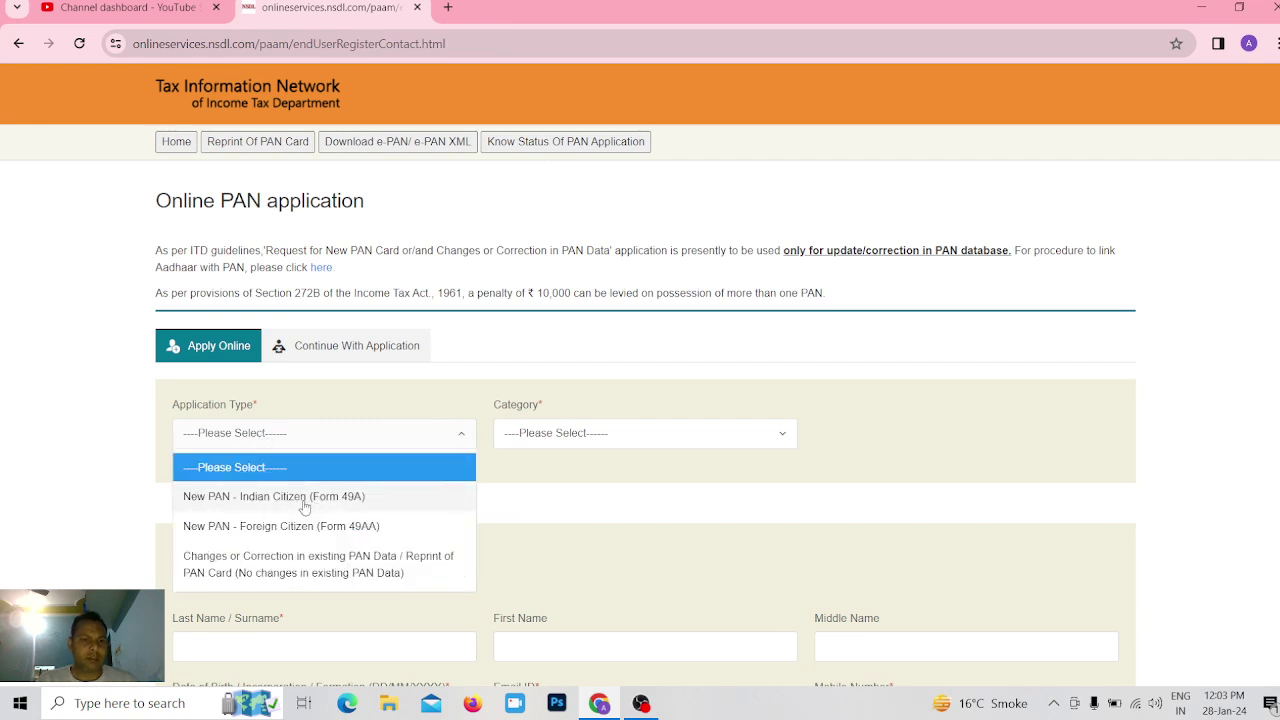
{"action": "left_click", "coordinate": [305, 500]}
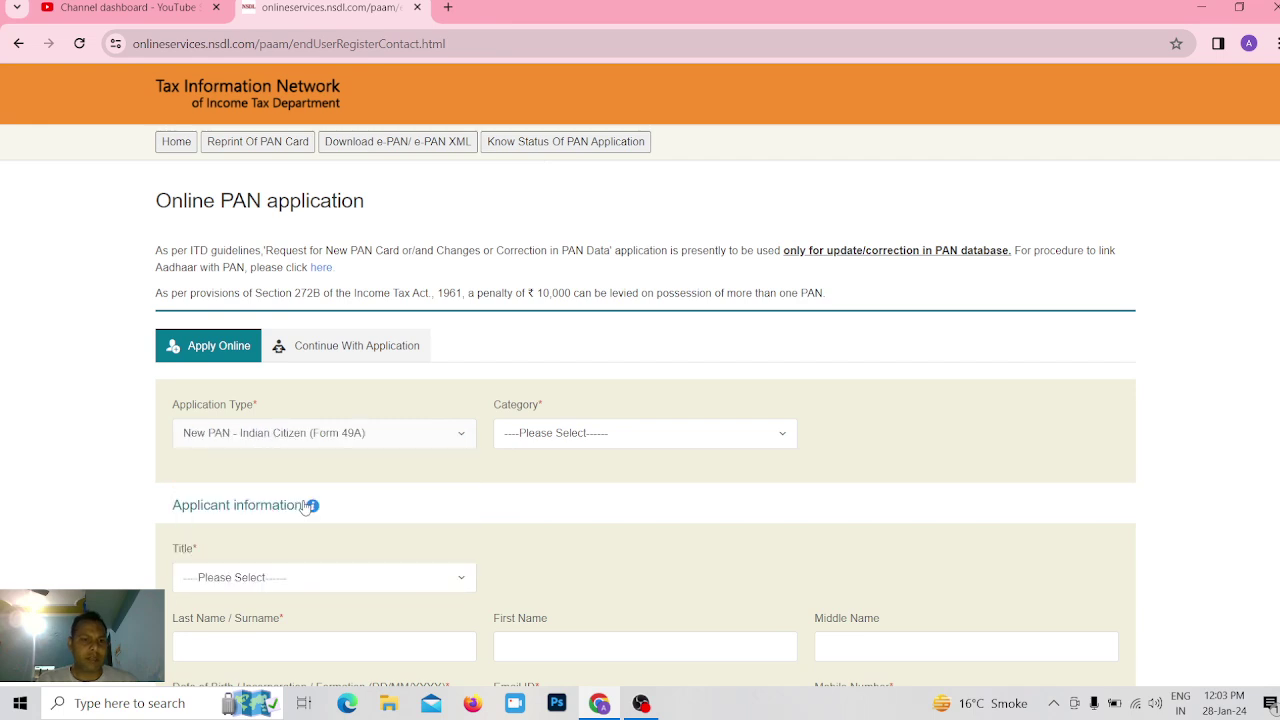
{"action": "left_click", "coordinate": [706, 444]}
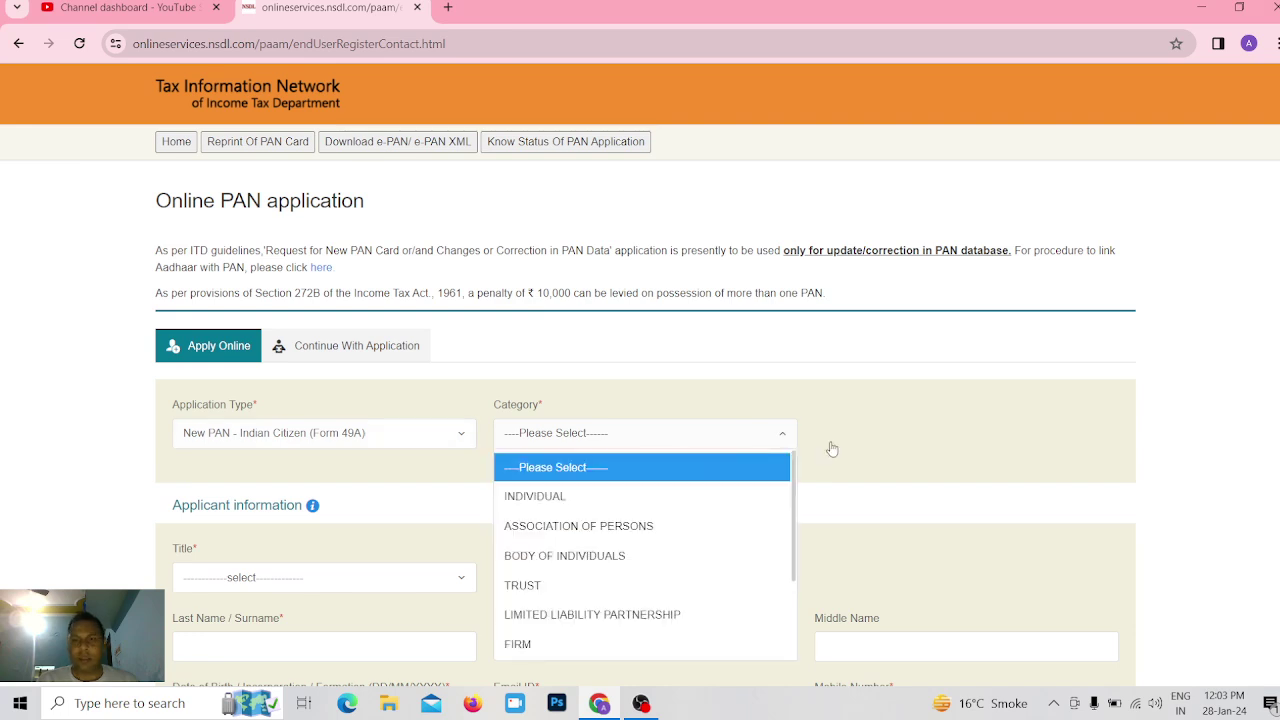
{"action": "scroll", "coordinate": [831, 446], "scroll_direction": "down", "scroll_amount": 2}
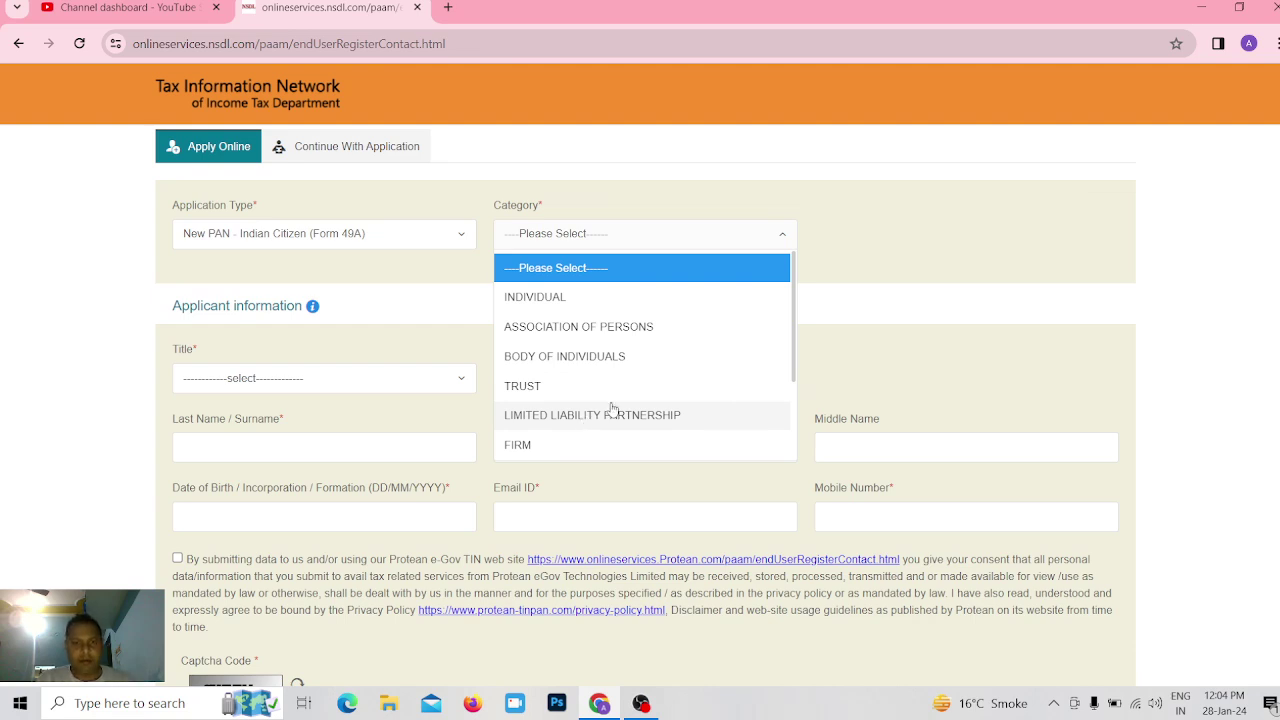
Step: Pick INDIVIDUAL from the applicant Category list
{"action": "scroll", "coordinate": [795, 365], "scroll_direction": "down", "scroll_amount": 1}
{"action": "left_click_drag", "start_coordinate": [795, 365], "coordinate": [782, 408]}
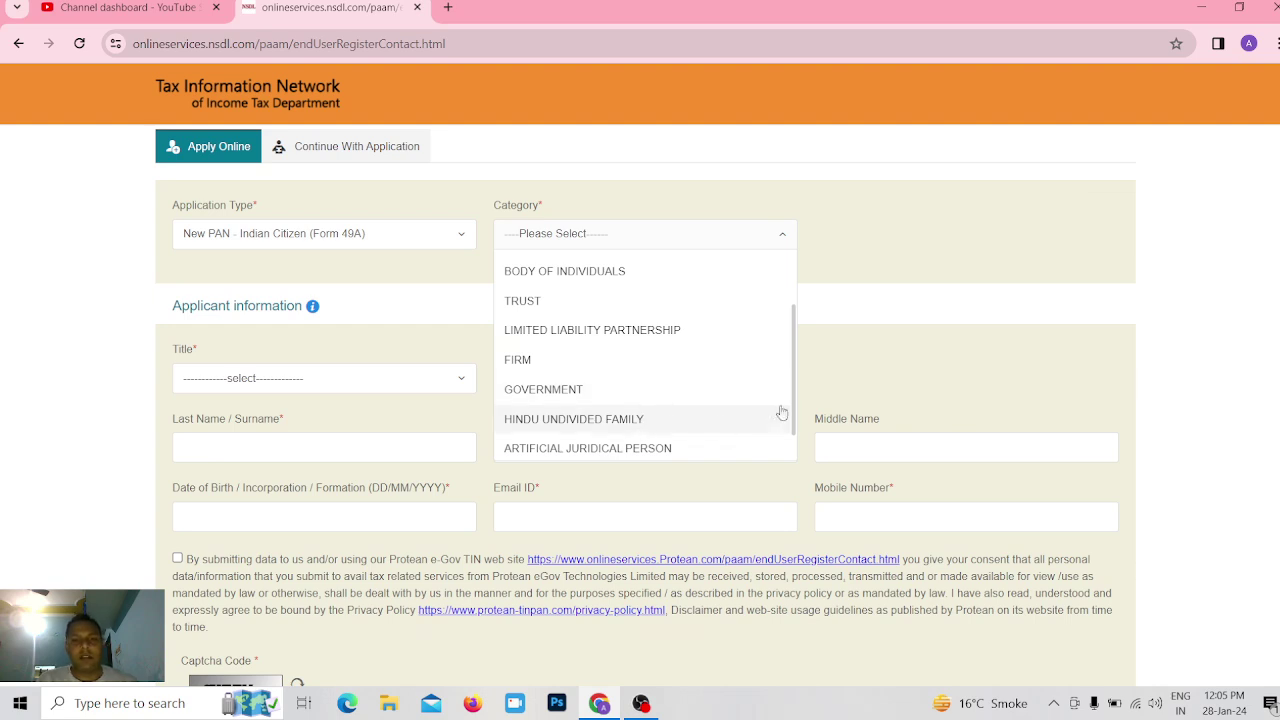
{"action": "left_click_drag", "start_coordinate": [793, 402], "coordinate": [796, 432]}
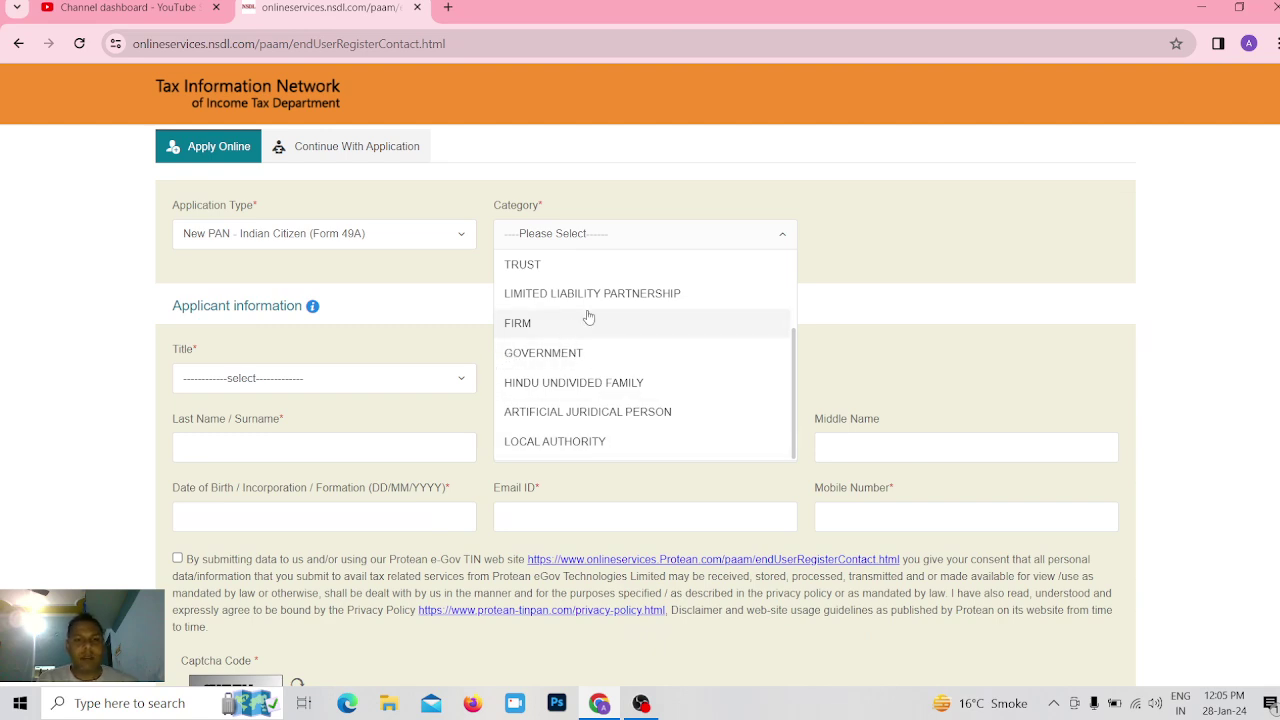
{"action": "left_click_drag", "start_coordinate": [792, 349], "coordinate": [794, 234]}
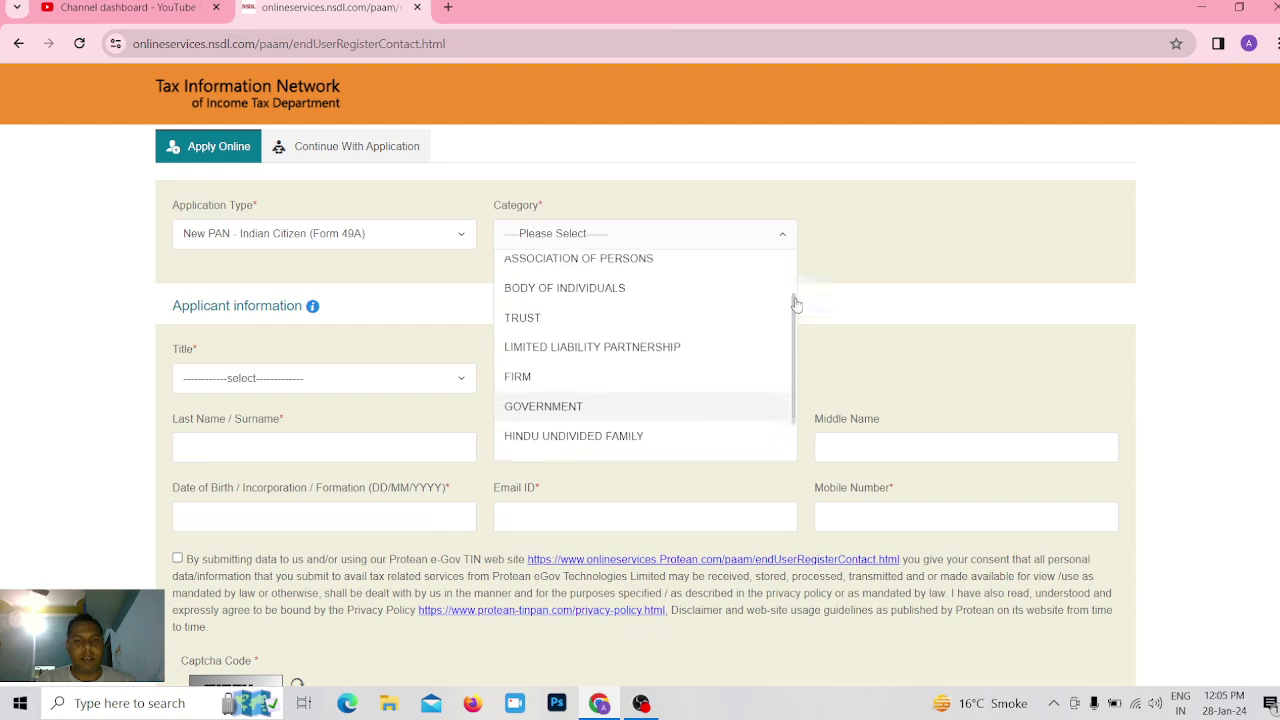
{"action": "left_click", "coordinate": [672, 300]}
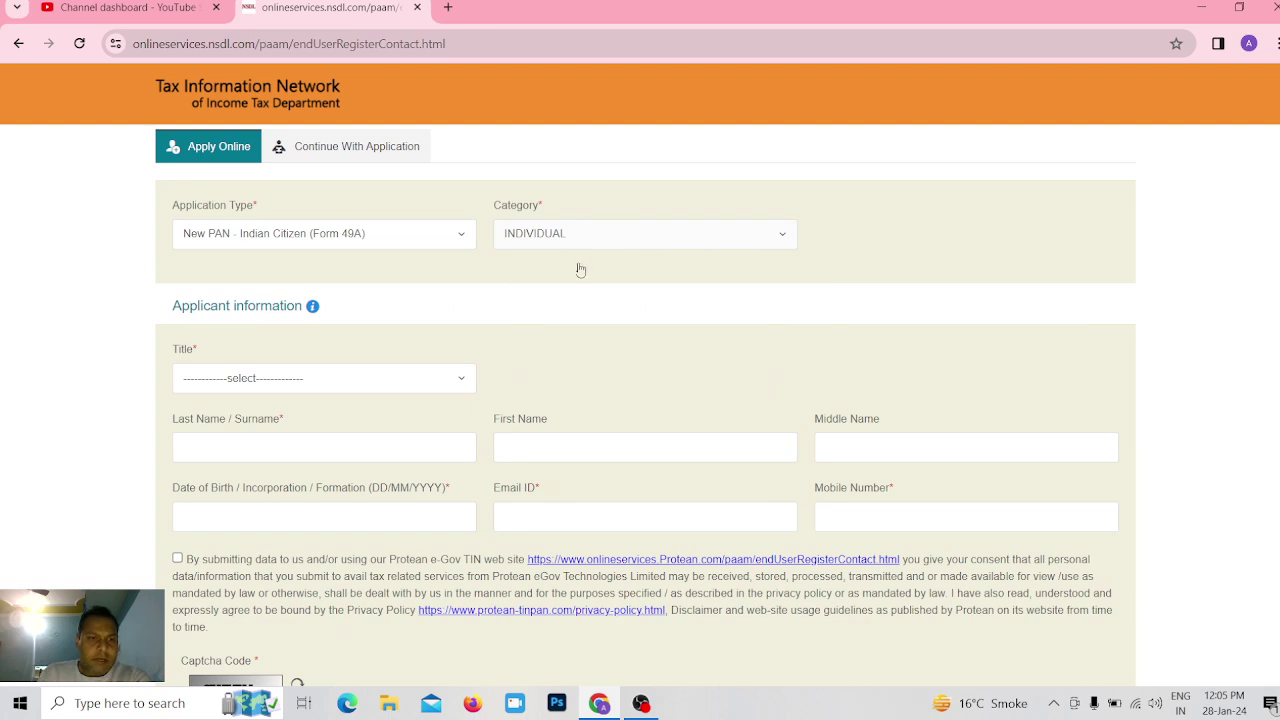
Step: Select title Shri, then enter the applicant's surname and first name, leaving middle name blank
{"action": "left_click", "coordinate": [296, 396]}
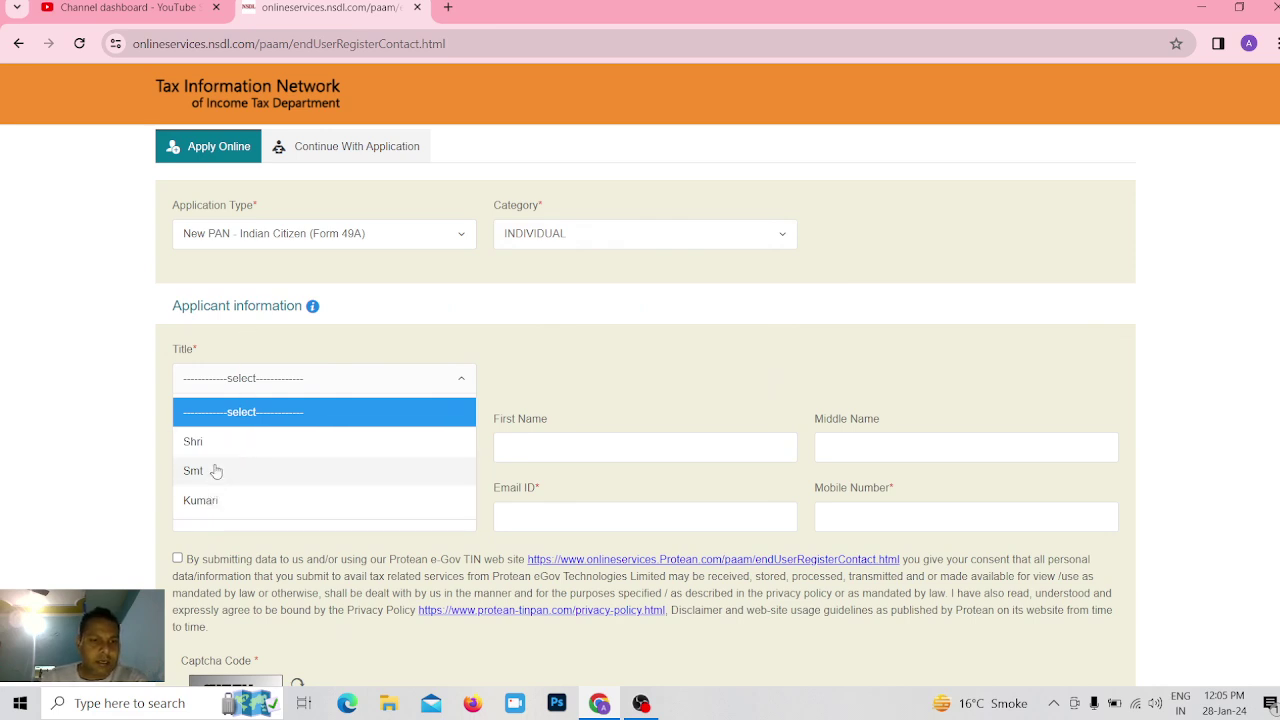
{"action": "left_click", "coordinate": [193, 441]}
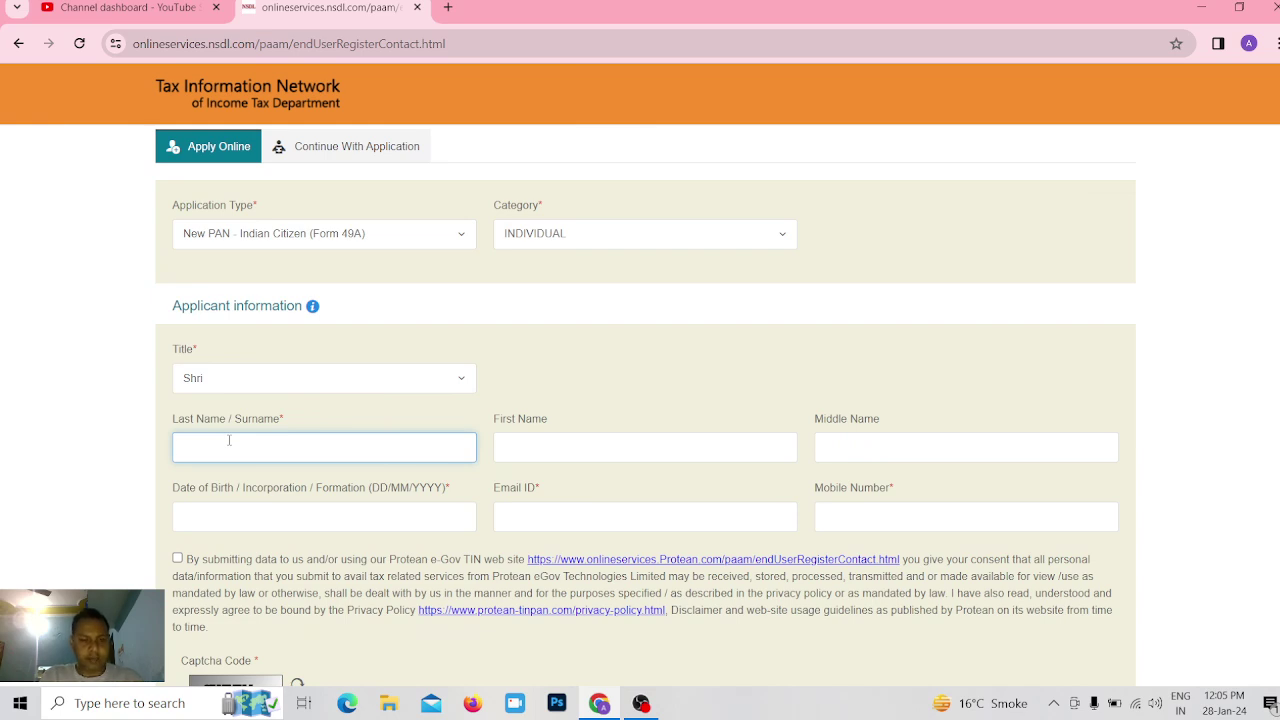
{"action": "type", "text": "RAM"}
{"action": "key", "text": "BackSpace"}
{"action": "key", "text": "BackSpace"}
{"action": "key", "text": "BackSpace"}
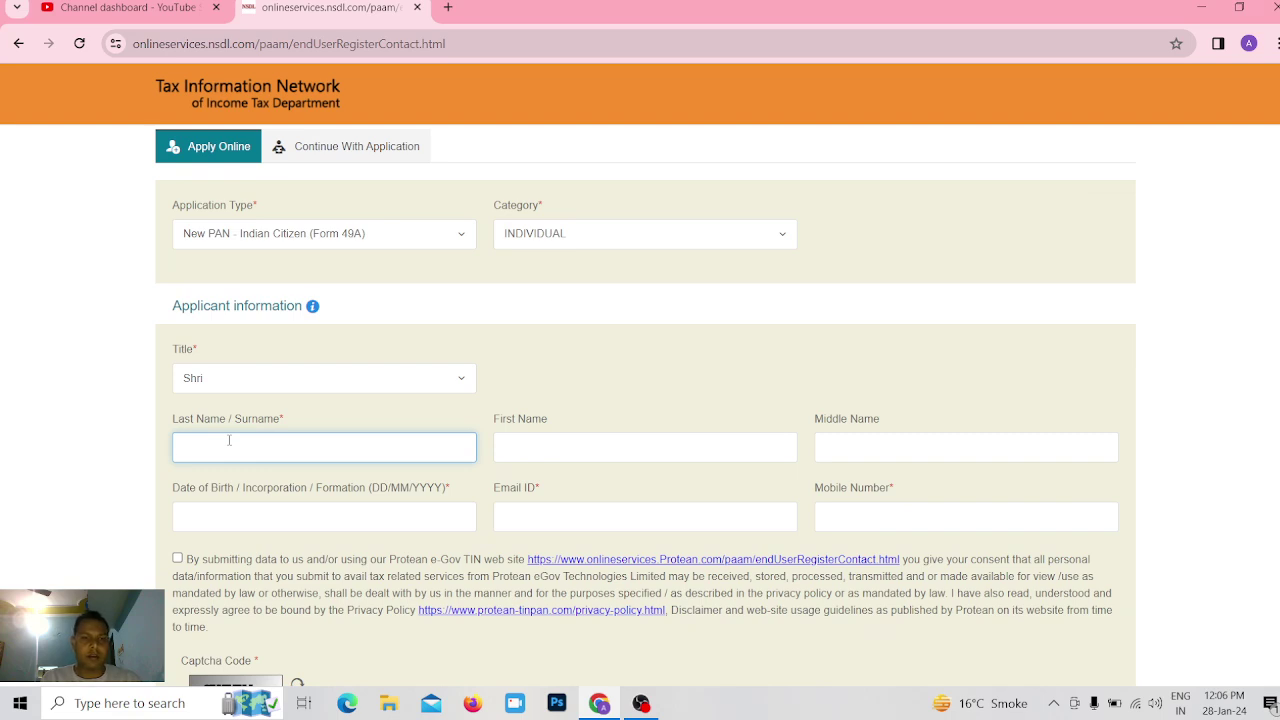
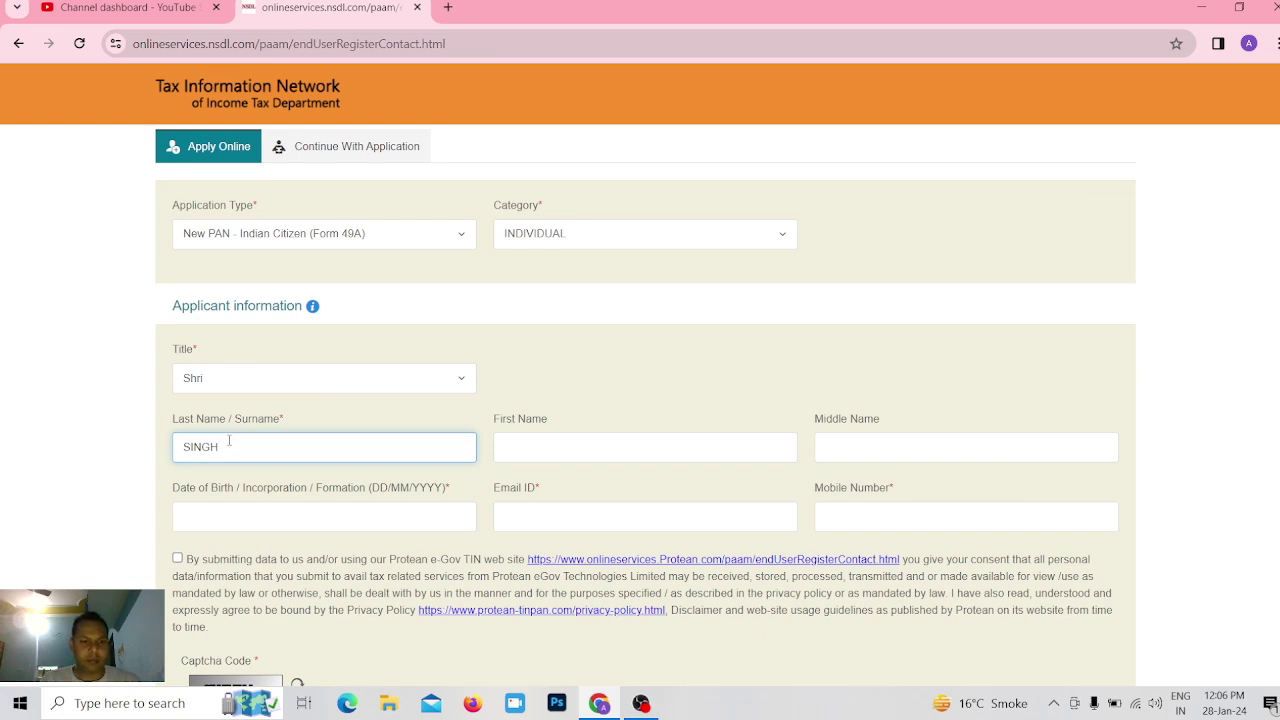
{"action": "key", "text": "Tab"}
{"action": "key", "text": "Tab"}
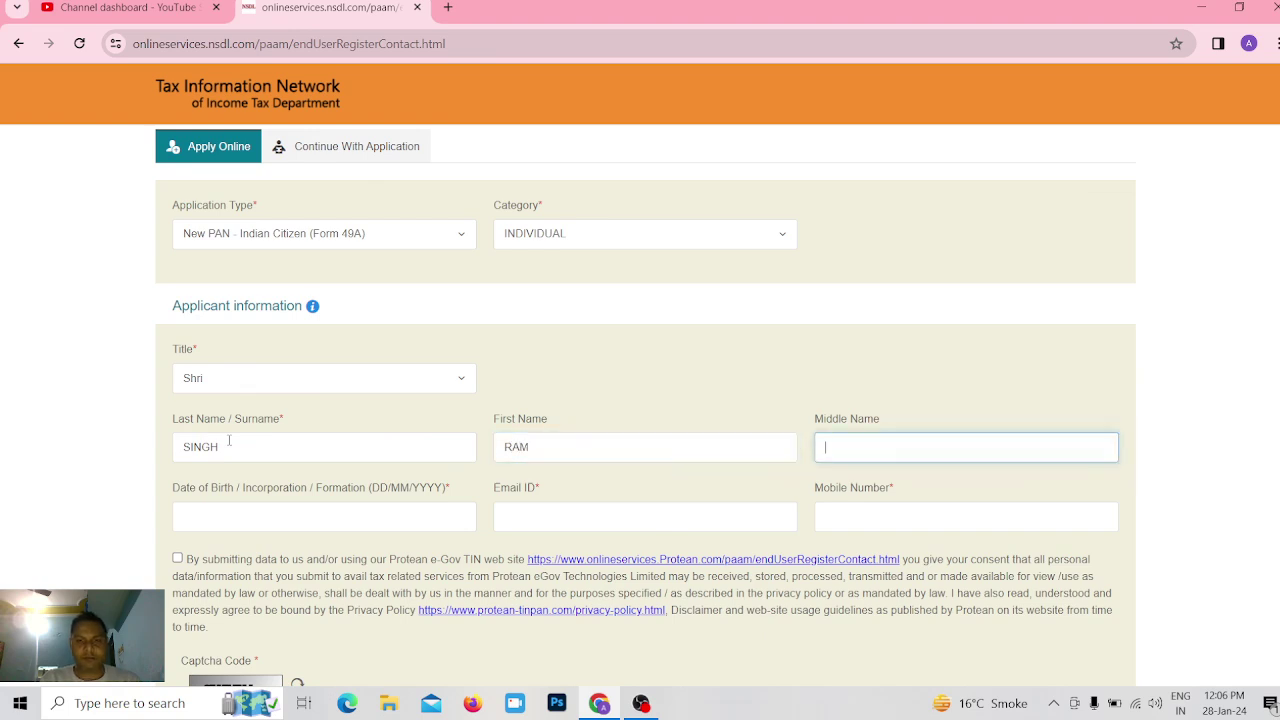
{"action": "key", "text": "Tab"}
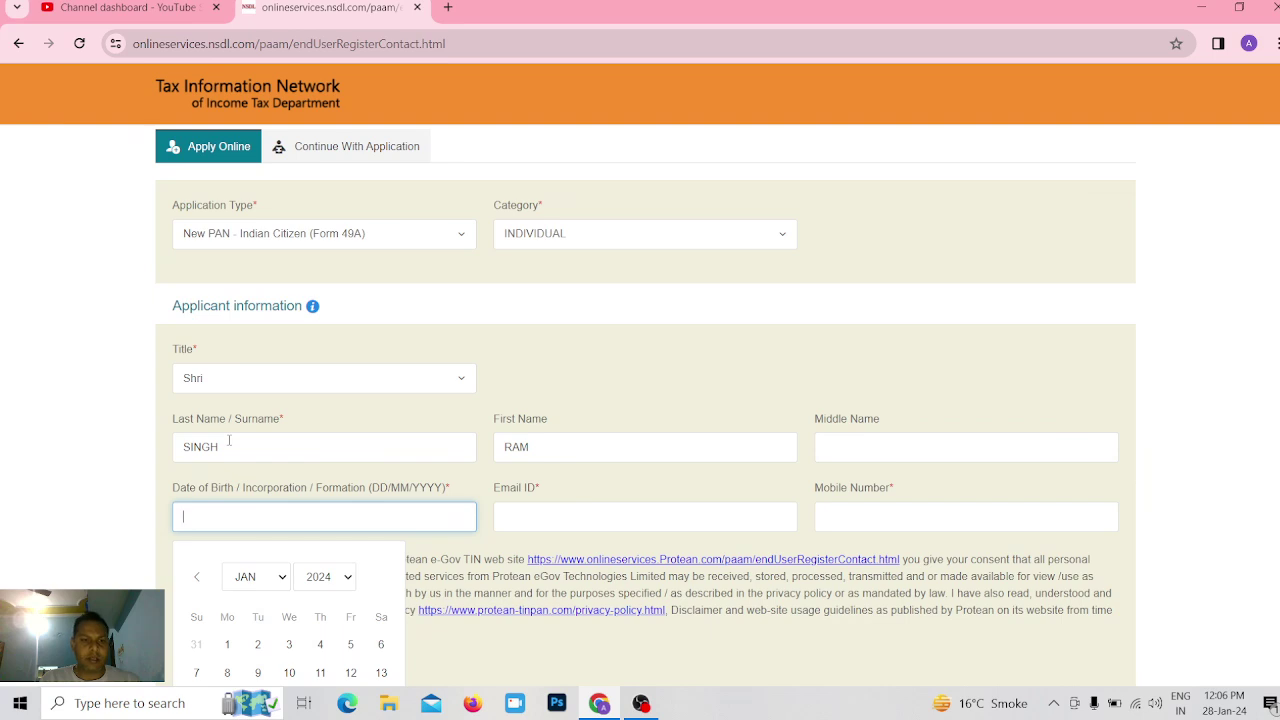
Step: Enter the date of birth 01/01/1998, correcting the year, and close the calendar
{"action": "left_click", "coordinate": [285, 583]}
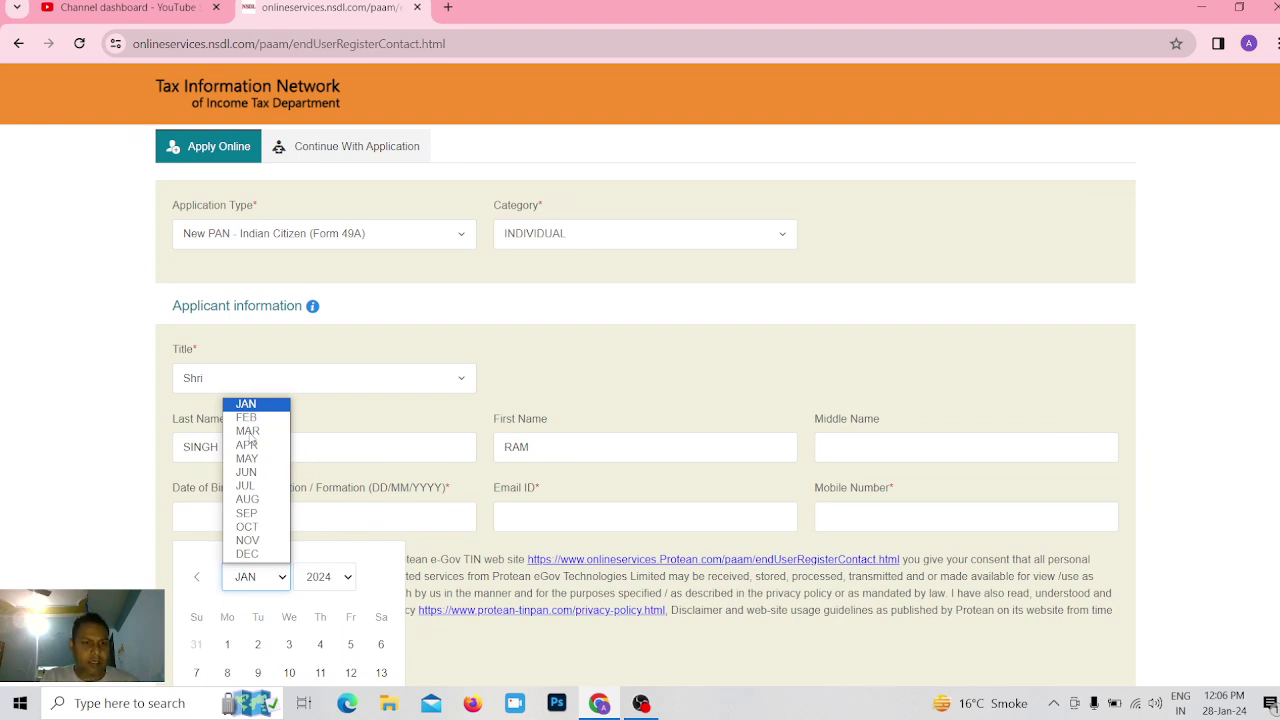
{"action": "left_click", "coordinate": [252, 405]}
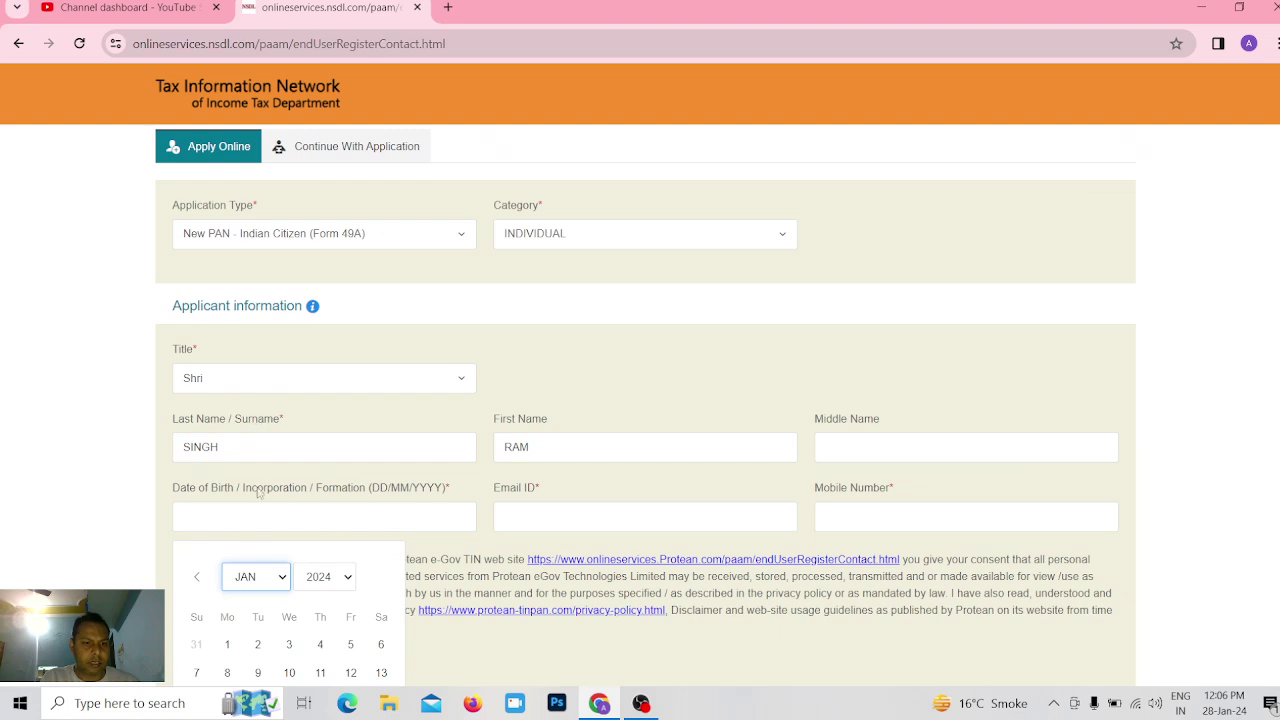
{"action": "left_click", "coordinate": [228, 644]}
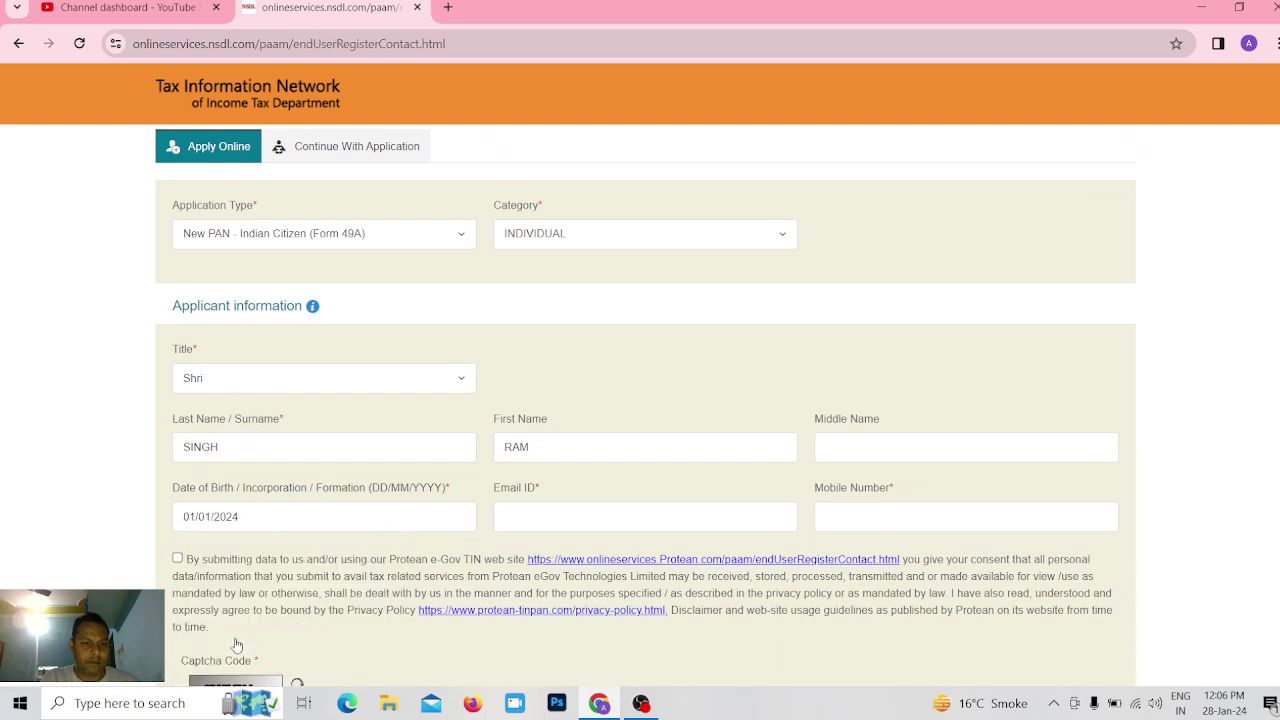
{"action": "left_click", "coordinate": [277, 520]}
{"action": "key", "text": "BackSpace"}
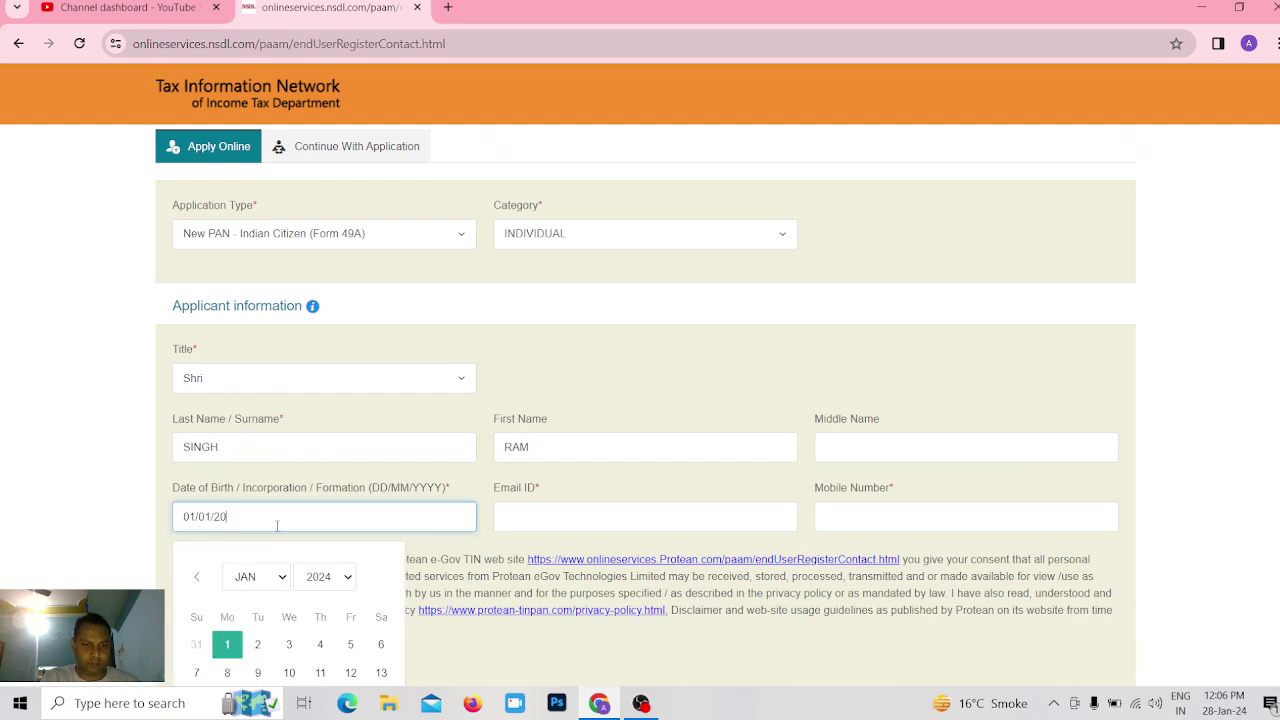
{"action": "key", "text": "BackSpace"}
{"action": "key", "text": "BackSpace"}
{"action": "type", "text": "198"}
{"action": "type", "text": "8"}
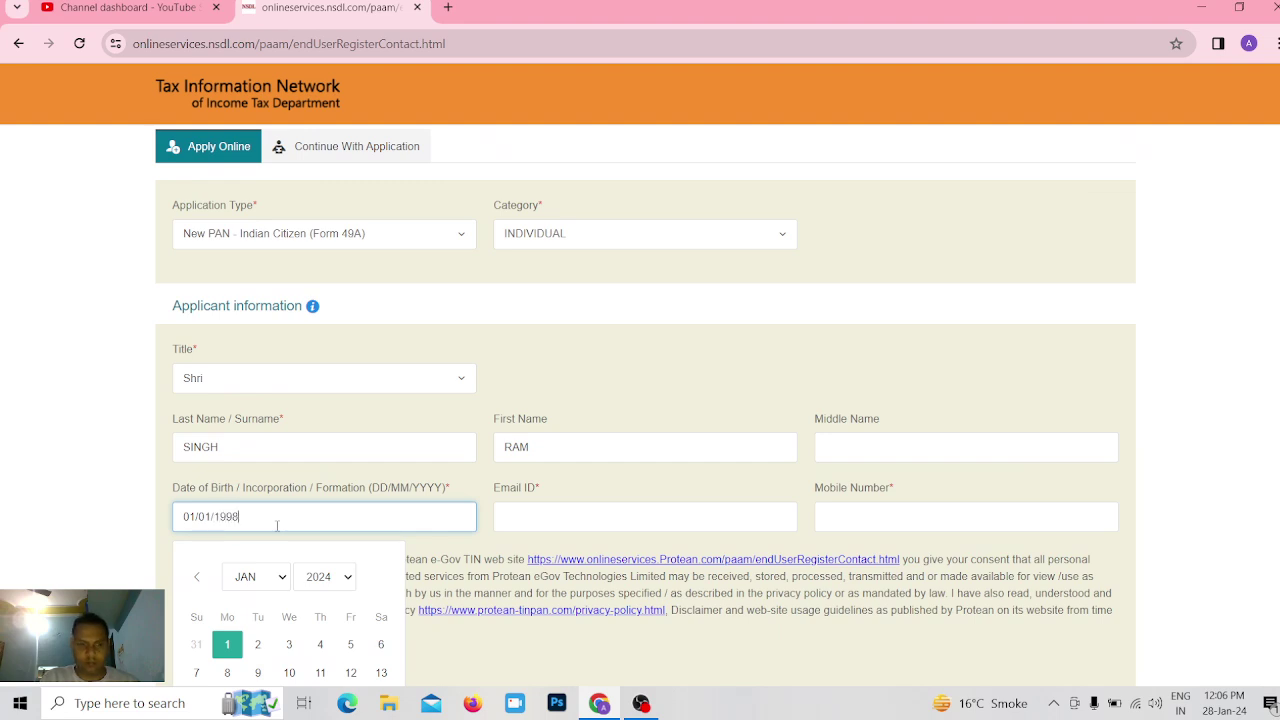
{"action": "left_click", "coordinate": [320, 651]}
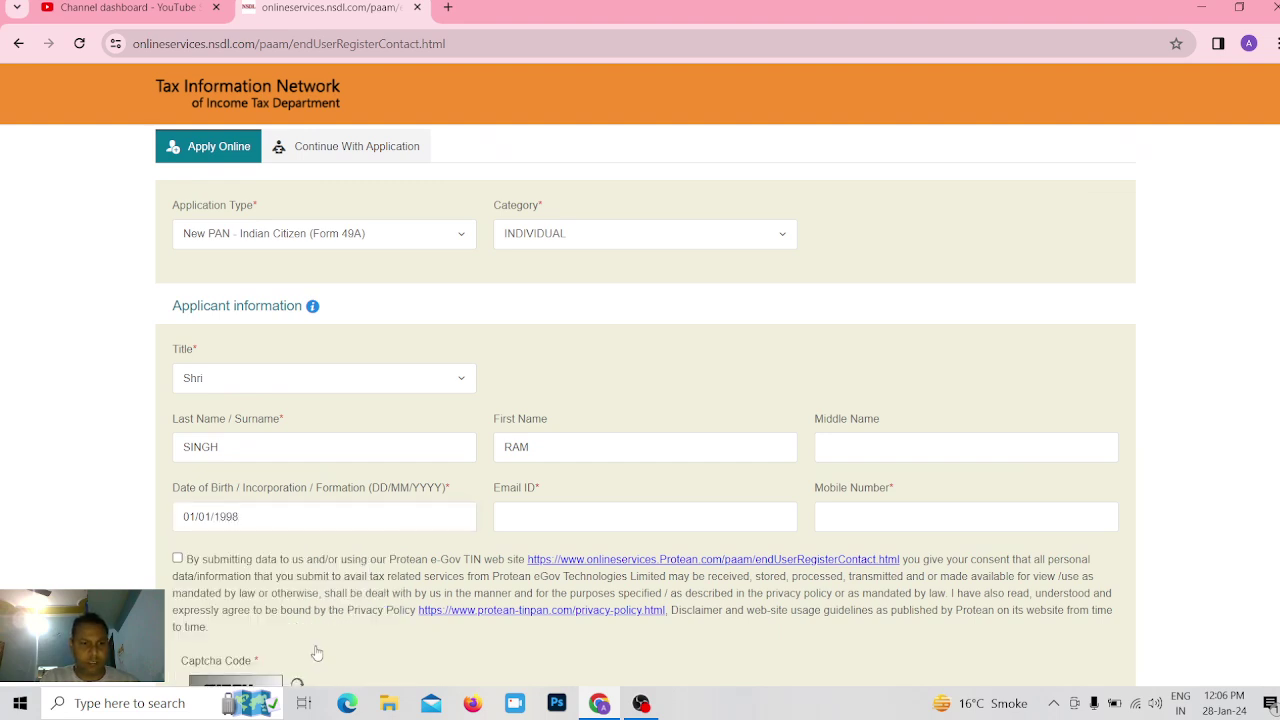
Step: Type the applicant's e-mail address in Email ID, fixing typos in the domain
{"action": "left_click", "coordinate": [531, 516]}
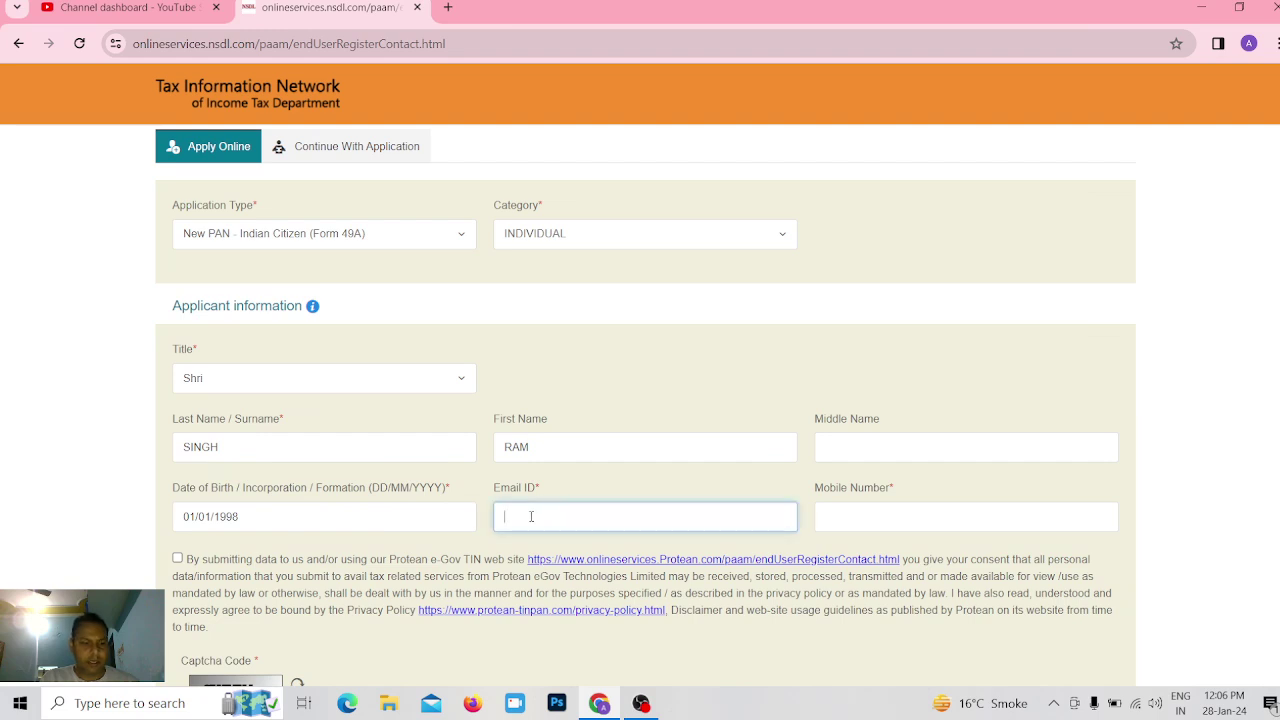
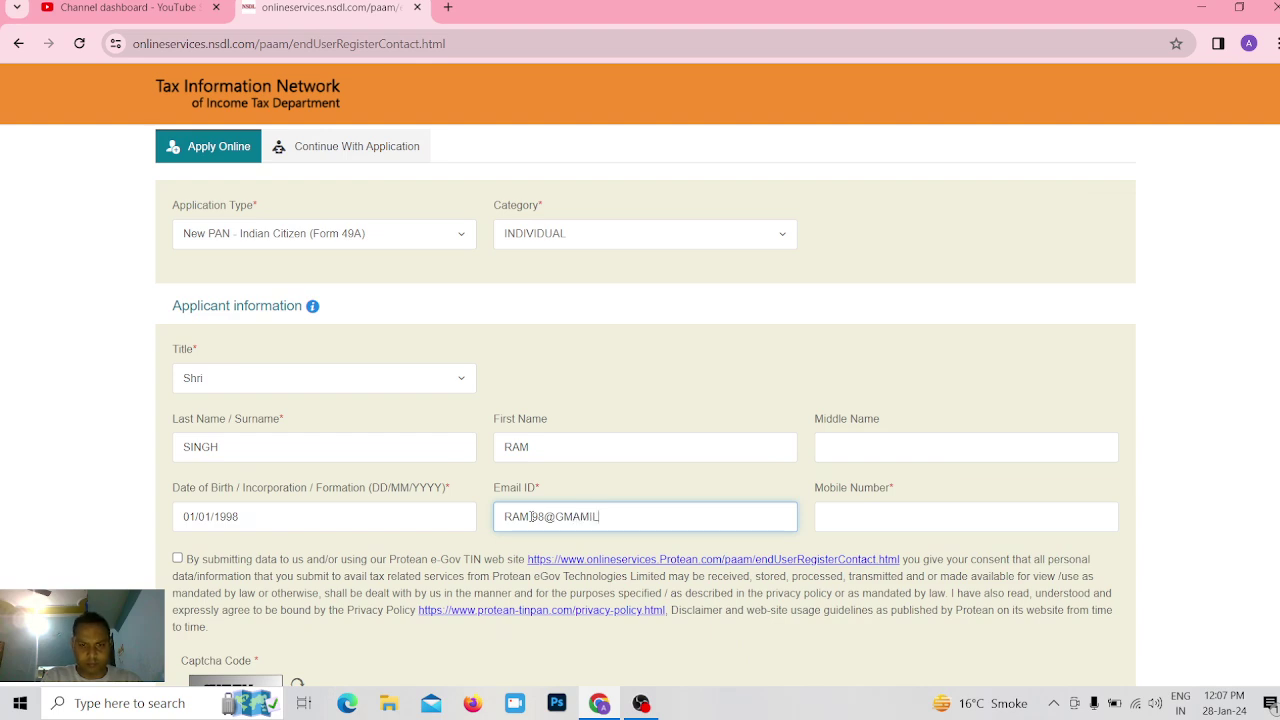
{"action": "type", "text": ".COM"}
Step: Enter the applicant's mobile number and scroll down to the declaration
{"action": "key", "text": "Tab"}
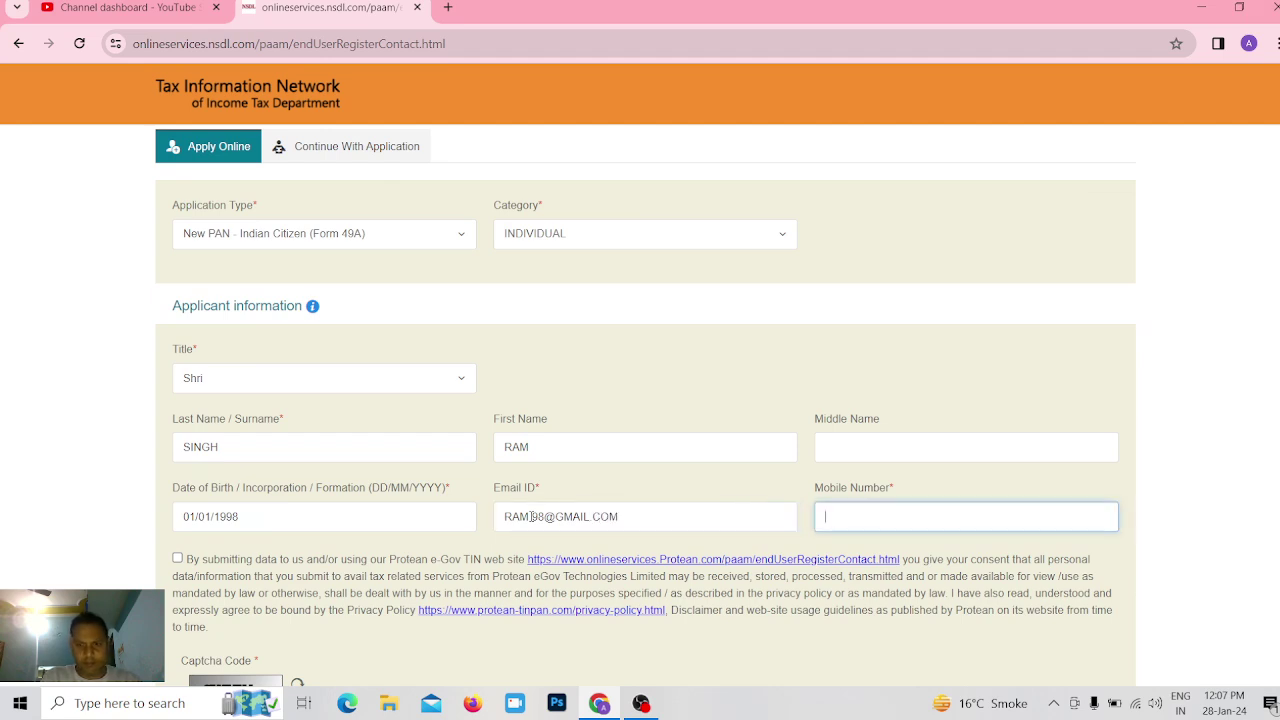
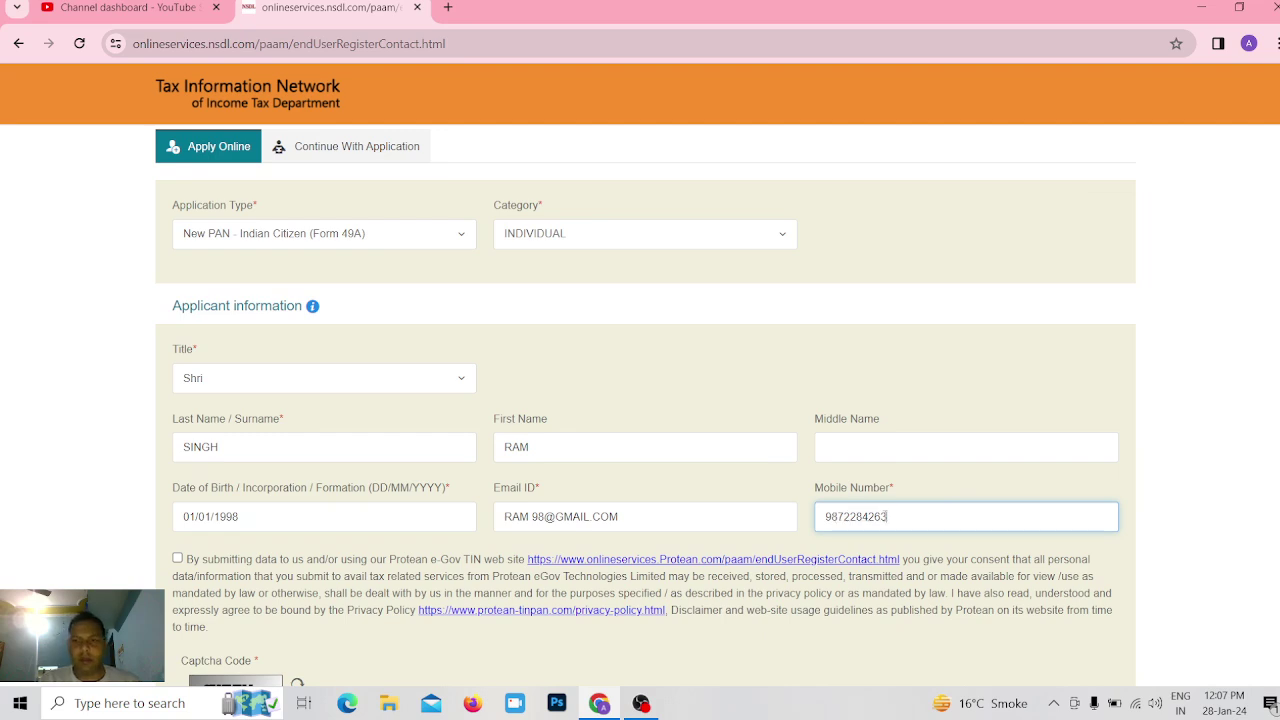
{"action": "scroll", "coordinate": [902, 416], "scroll_direction": "down", "scroll_amount": 1}
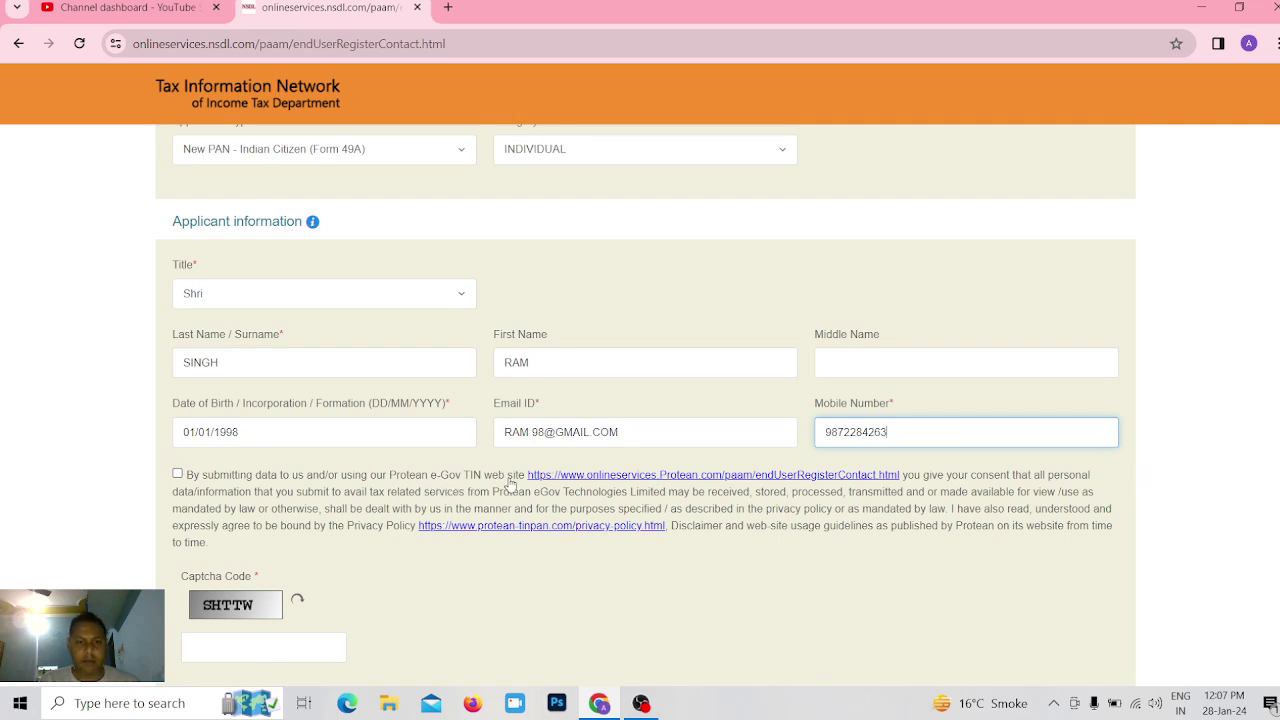
Step: Tick the data-use consent, enter the captcha code and submit the registration
{"action": "left_click", "coordinate": [178, 475]}
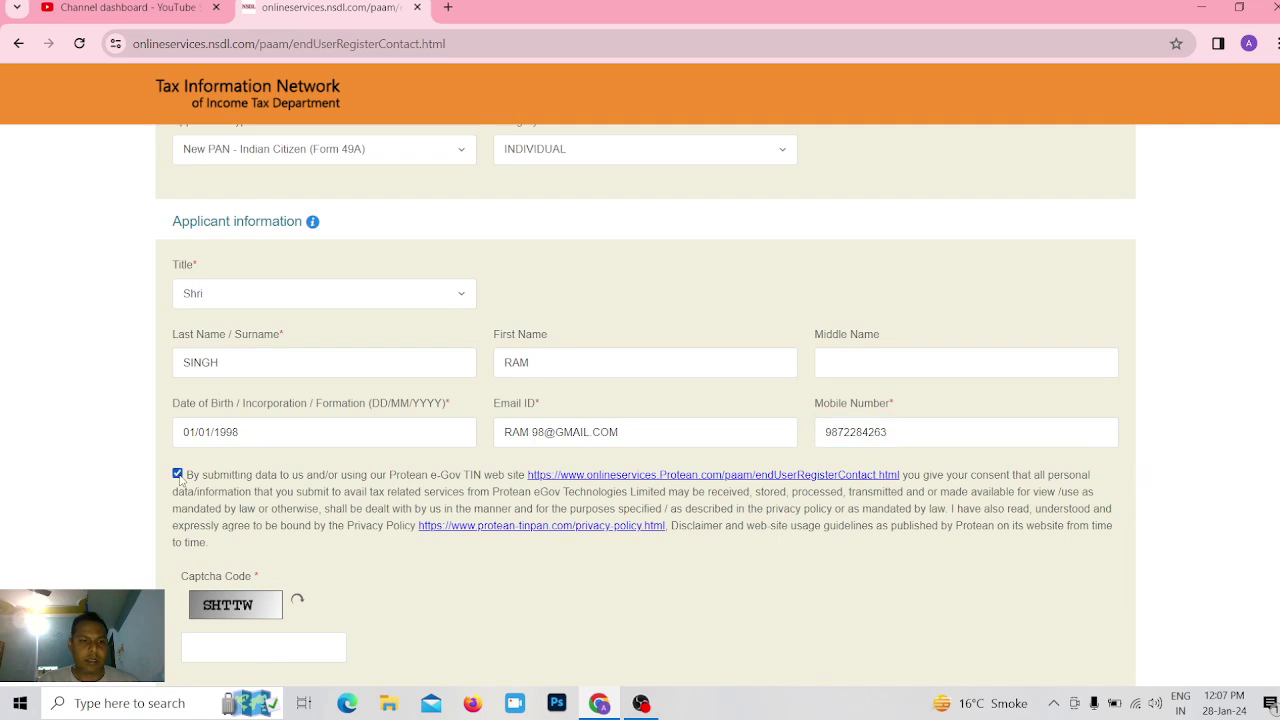
{"action": "left_click", "coordinate": [256, 649]}
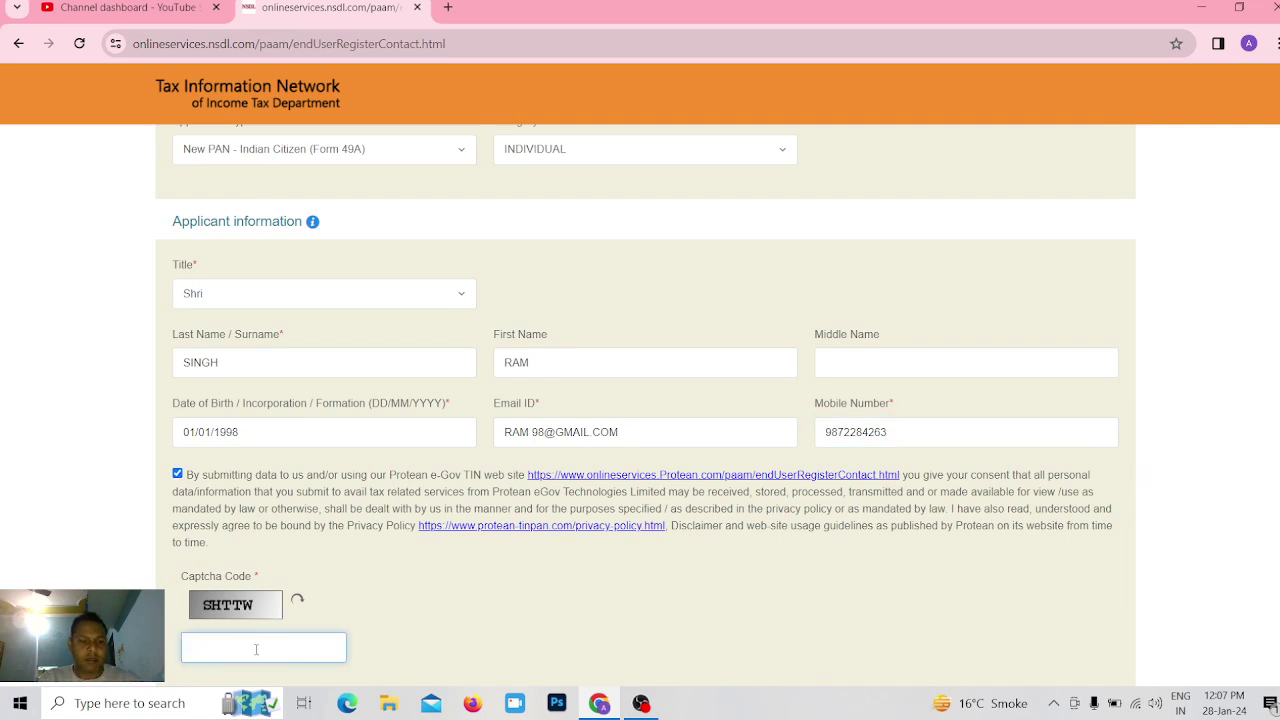
{"action": "type", "text": "SHTTW"}
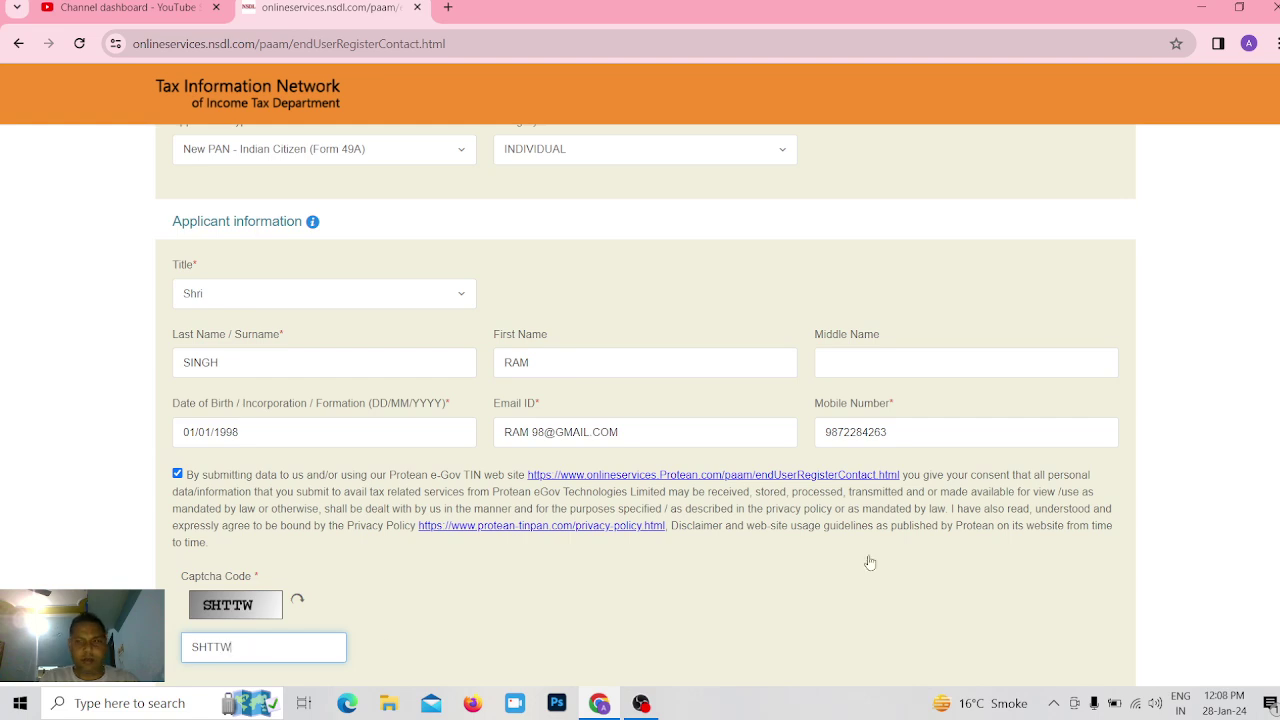
{"action": "scroll", "coordinate": [853, 489], "scroll_direction": "down", "scroll_amount": 2}
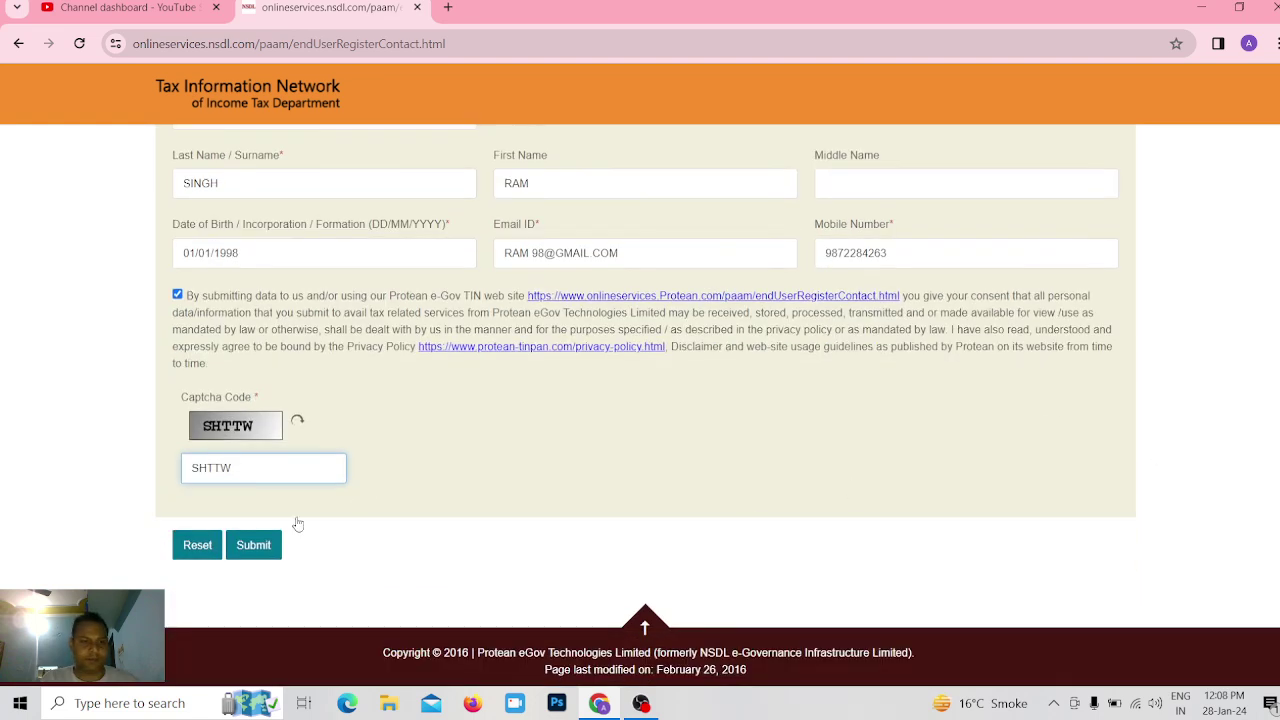
{"action": "left_click", "coordinate": [246, 547]}
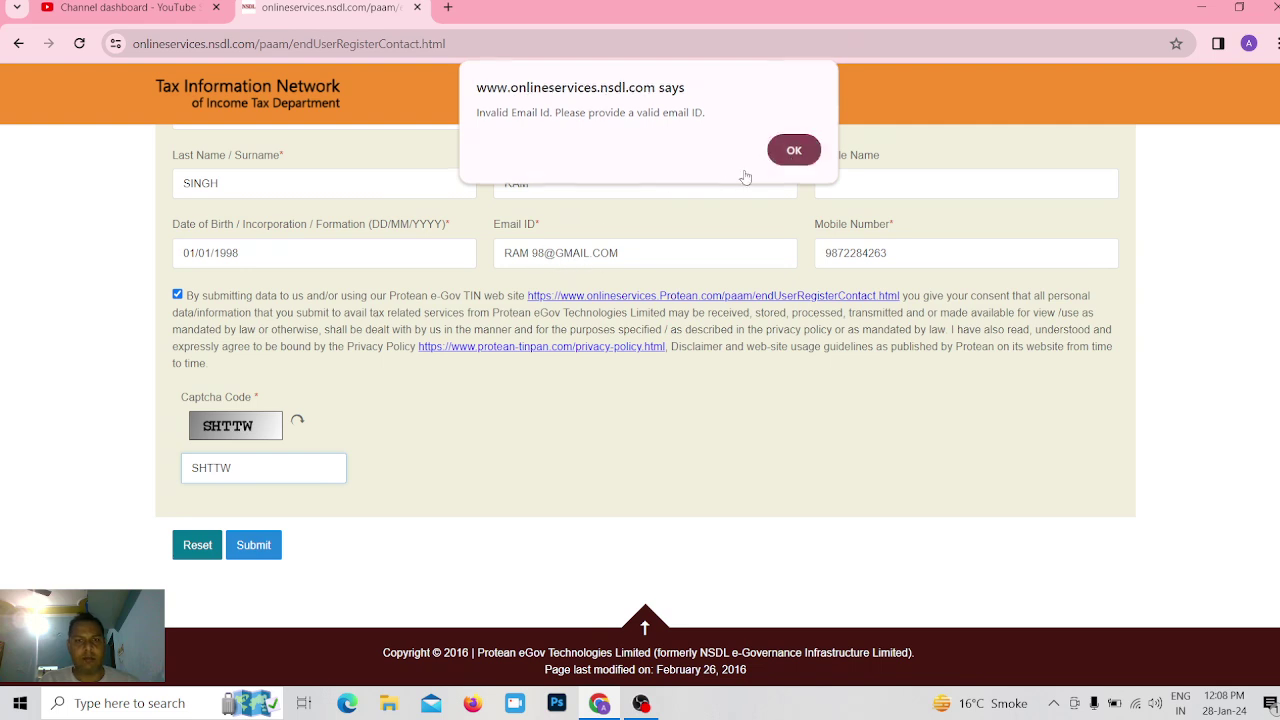
Step: Dismiss the invalid e-mail alert, retype the e-mail correctly and resubmit
{"action": "left_click", "coordinate": [770, 155]}
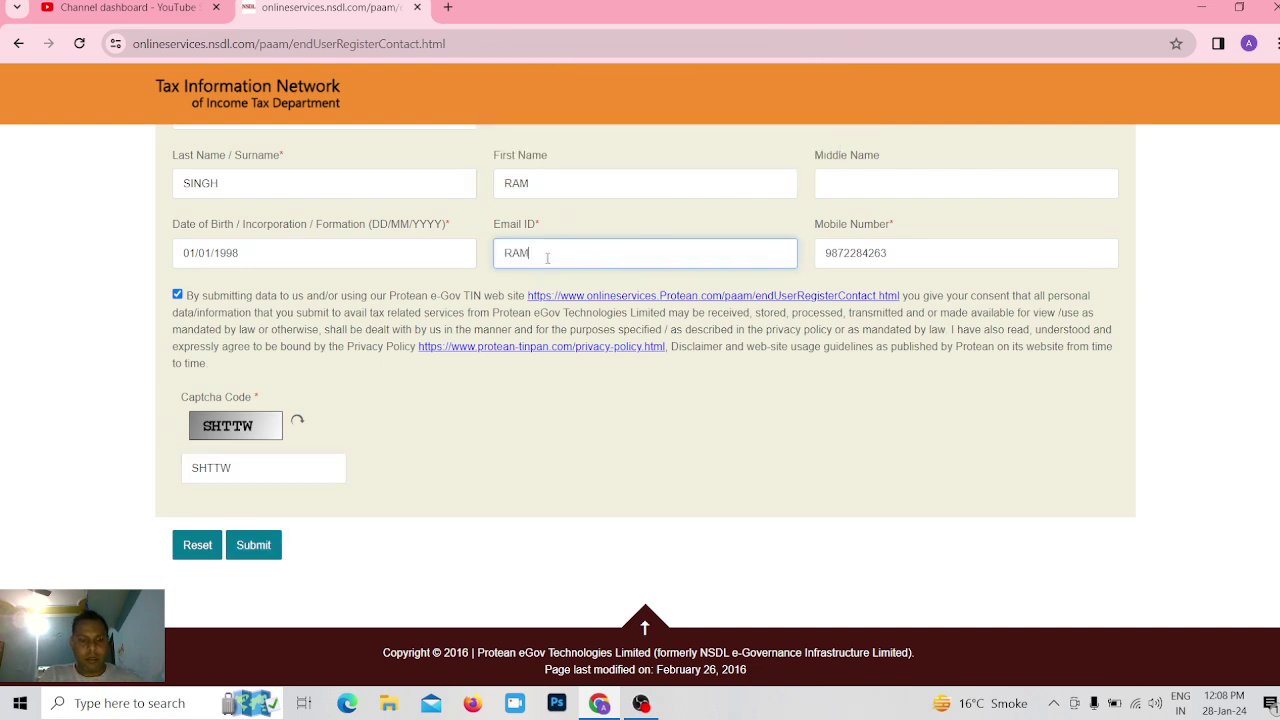
{"action": "left_click", "coordinate": [260, 552]}
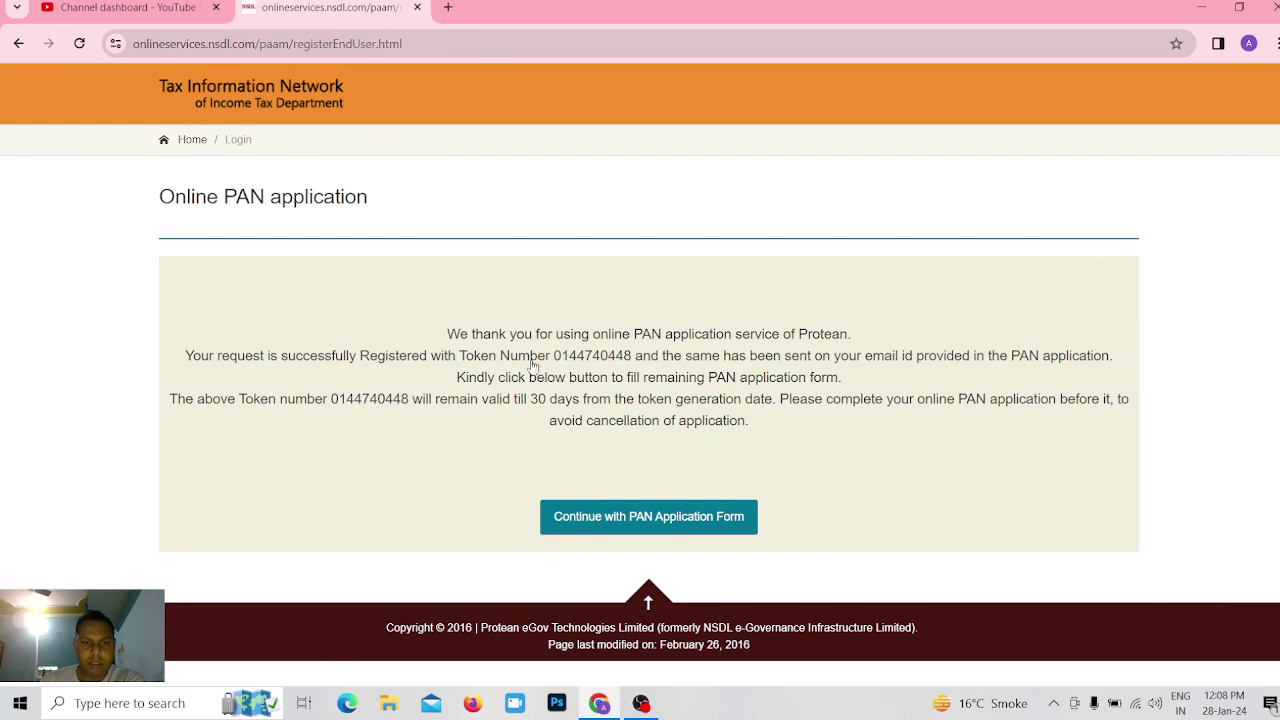
Step: Continue from the token confirmation page to the PAN Application Form
{"action": "left_click", "coordinate": [671, 514]}
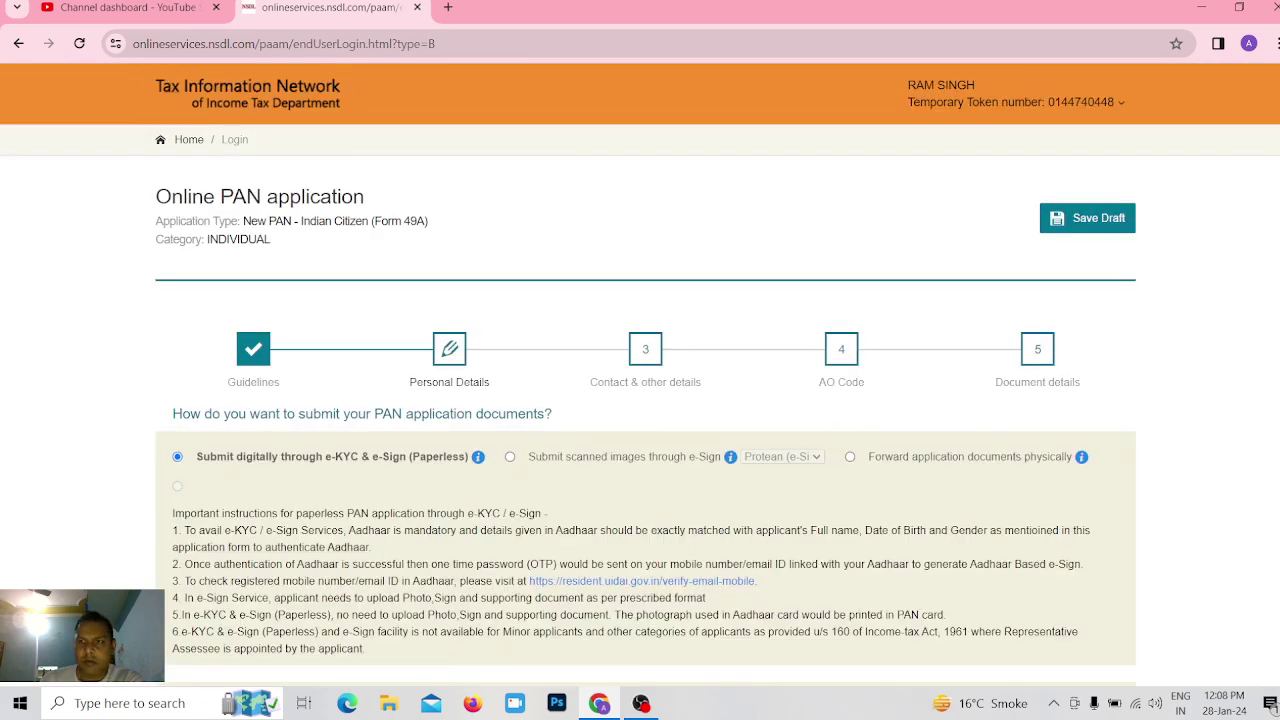
{"action": "scroll", "coordinate": [1265, 237], "scroll_direction": "down", "scroll_amount": 6}
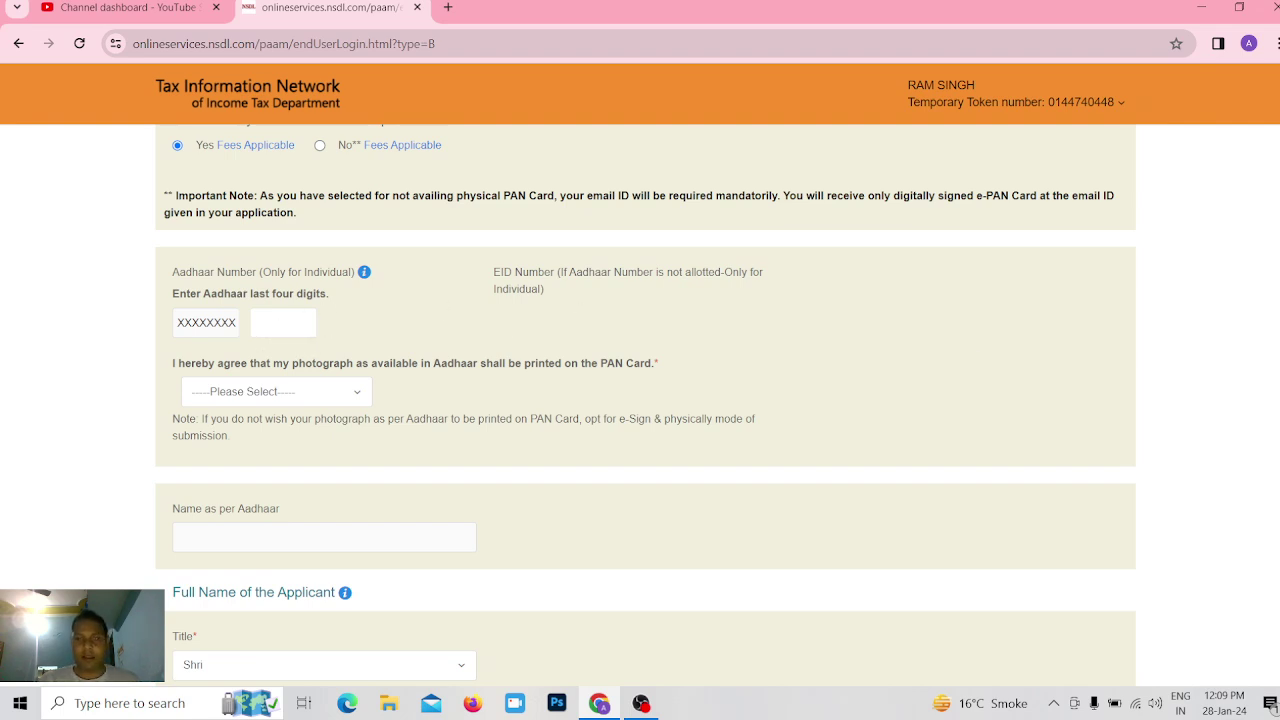
{"action": "scroll", "coordinate": [947, 332], "scroll_direction": "up", "scroll_amount": 2}
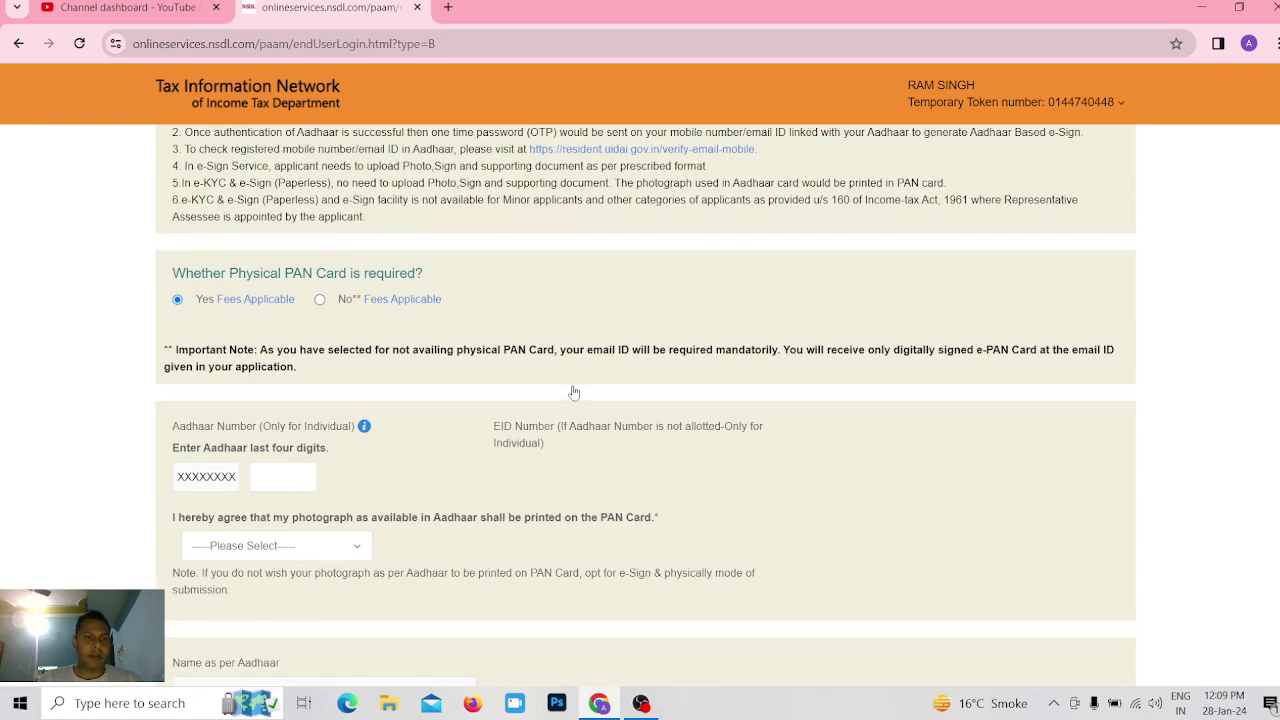
{"action": "mouse_move", "coordinate": [278, 300]}
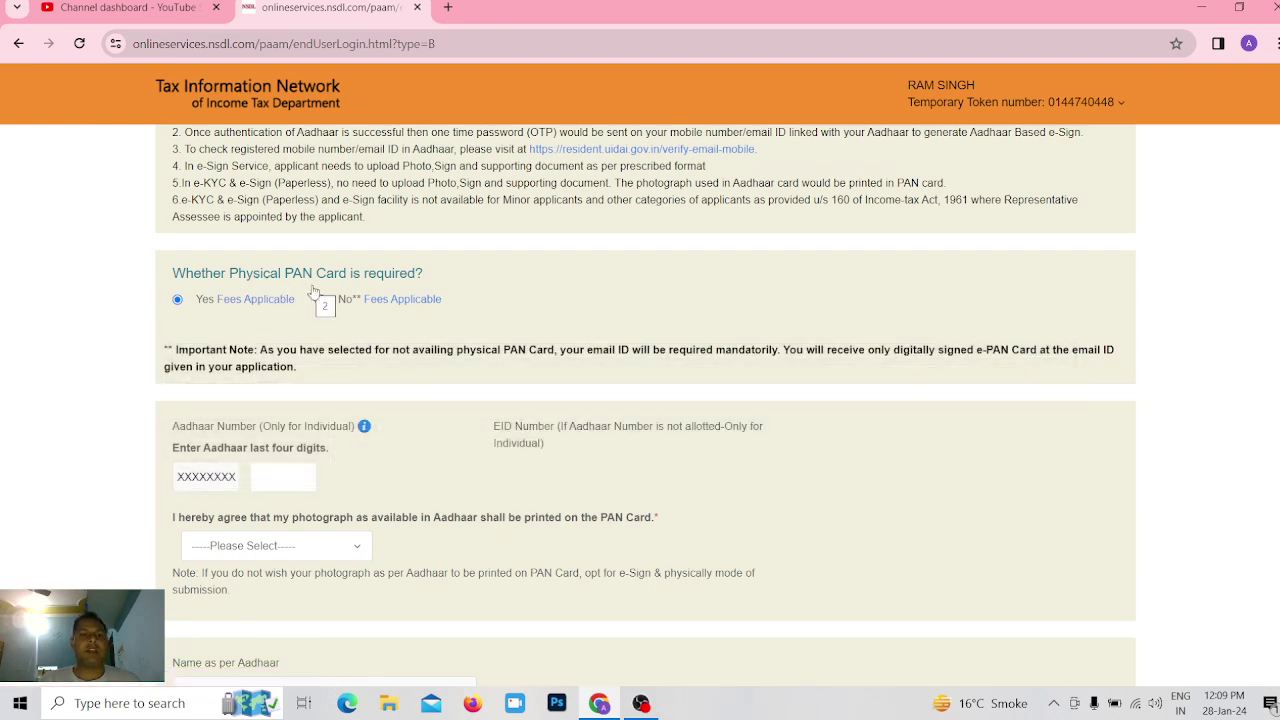
{"action": "mouse_move", "coordinate": [372, 303]}
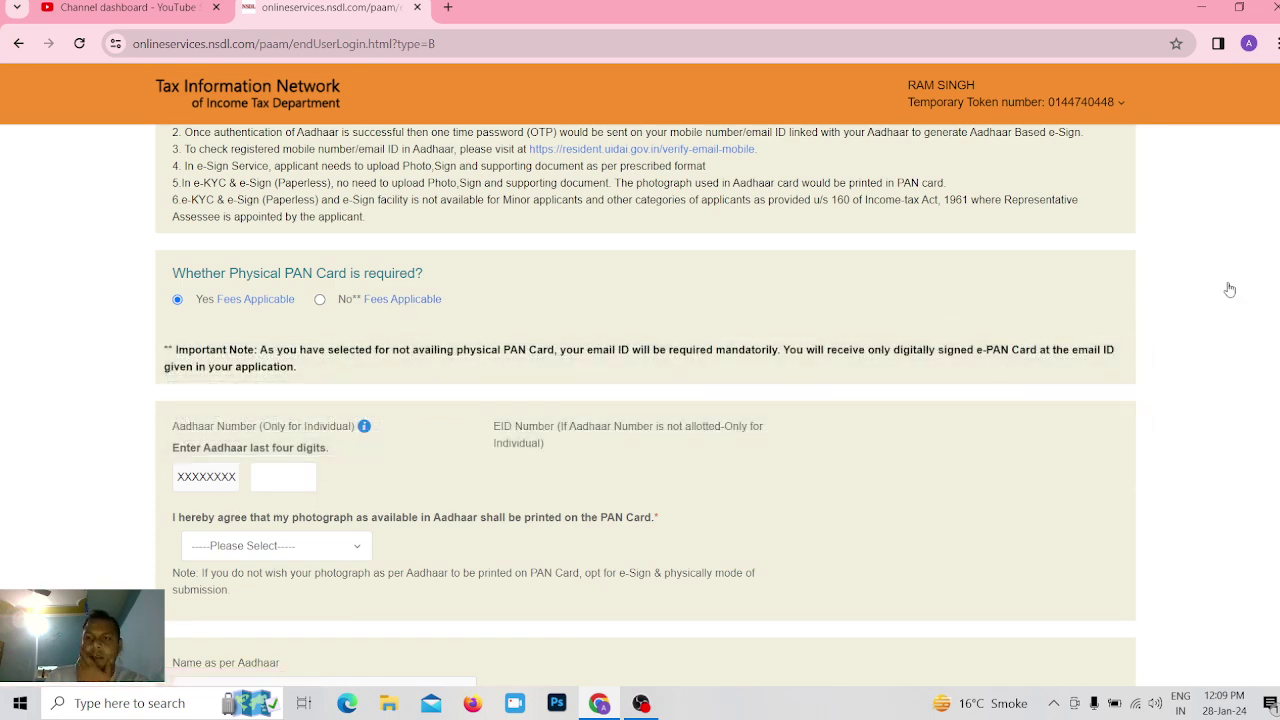
{"action": "scroll", "coordinate": [646, 400], "scroll_direction": "down", "scroll_amount": 3}
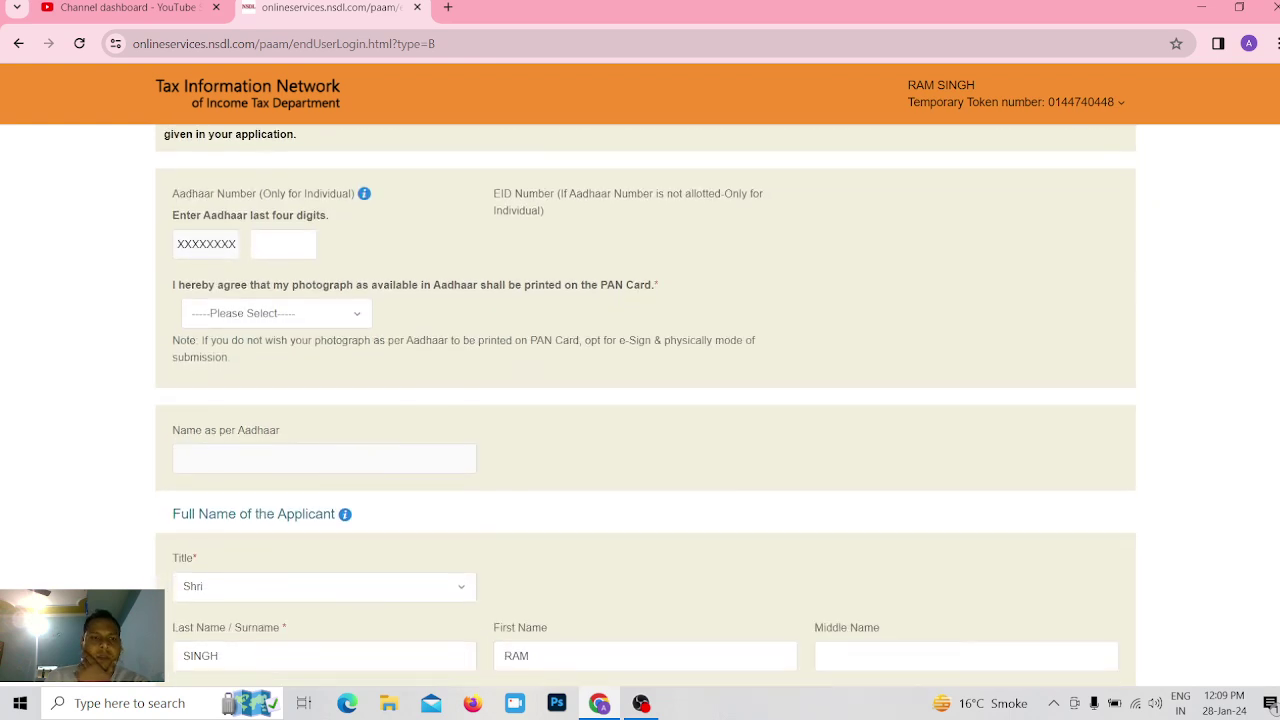
Step: Answer Yes to printing the Aadhaar photograph on the PAN card, then scroll to the name fields
{"action": "left_click", "coordinate": [364, 318]}
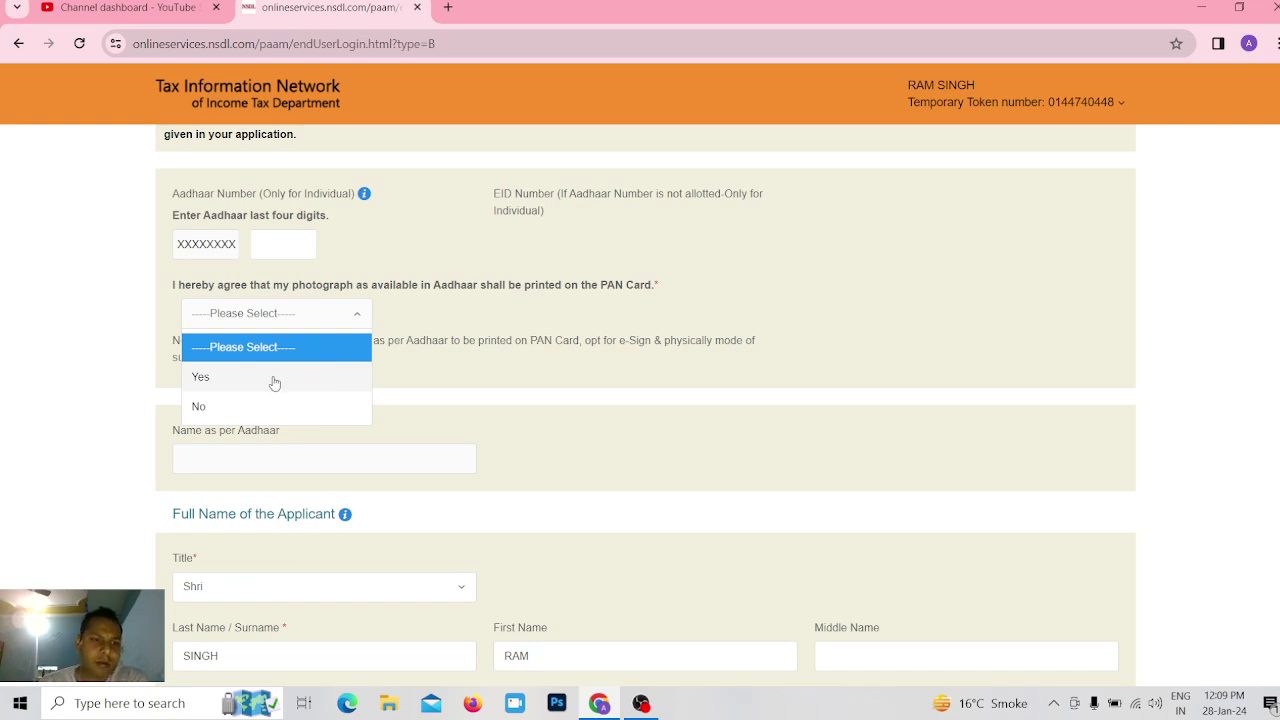
{"action": "left_click", "coordinate": [276, 378]}
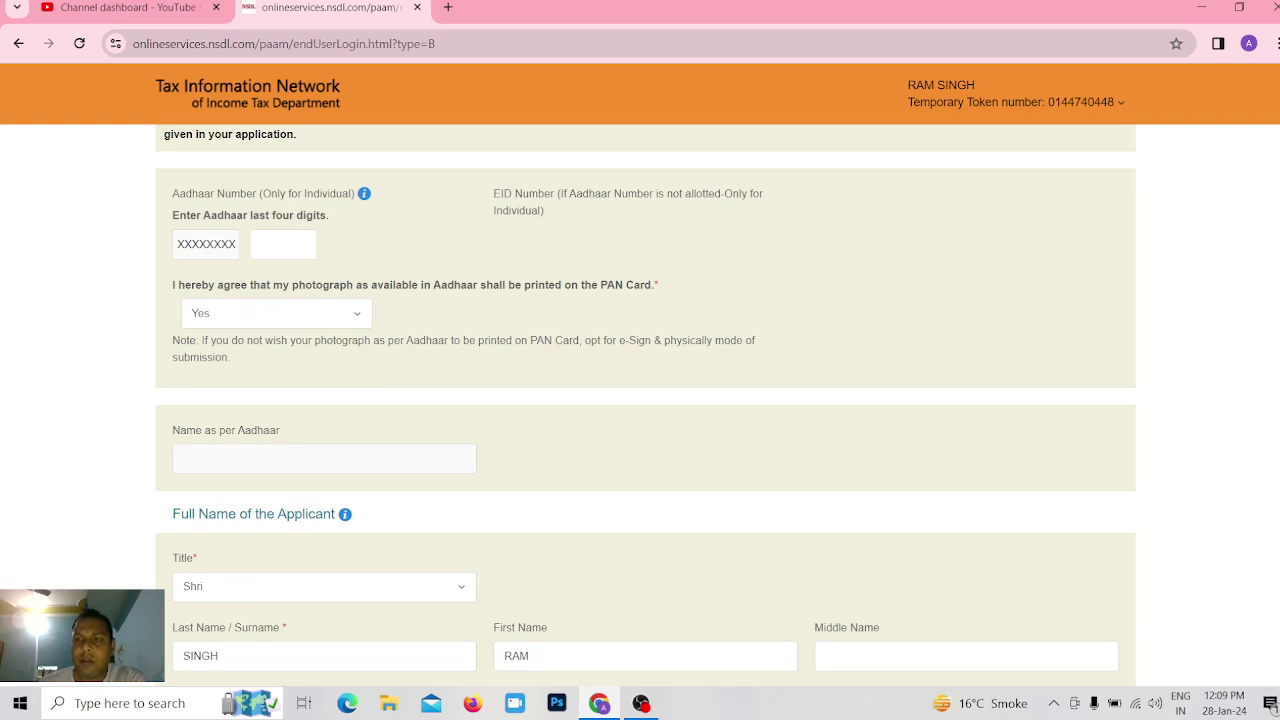
{"action": "scroll", "coordinate": [820, 298], "scroll_direction": "down", "scroll_amount": 3}
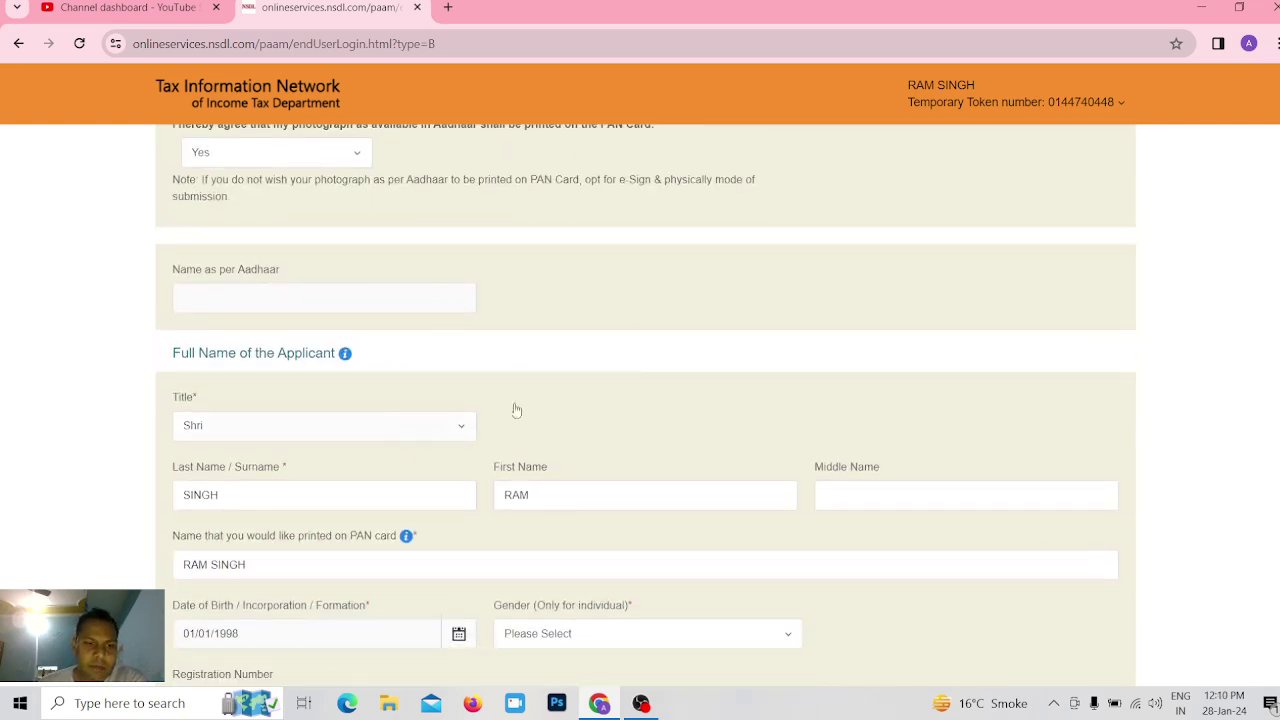
{"action": "scroll", "coordinate": [1229, 303], "scroll_direction": "down", "scroll_amount": 3}
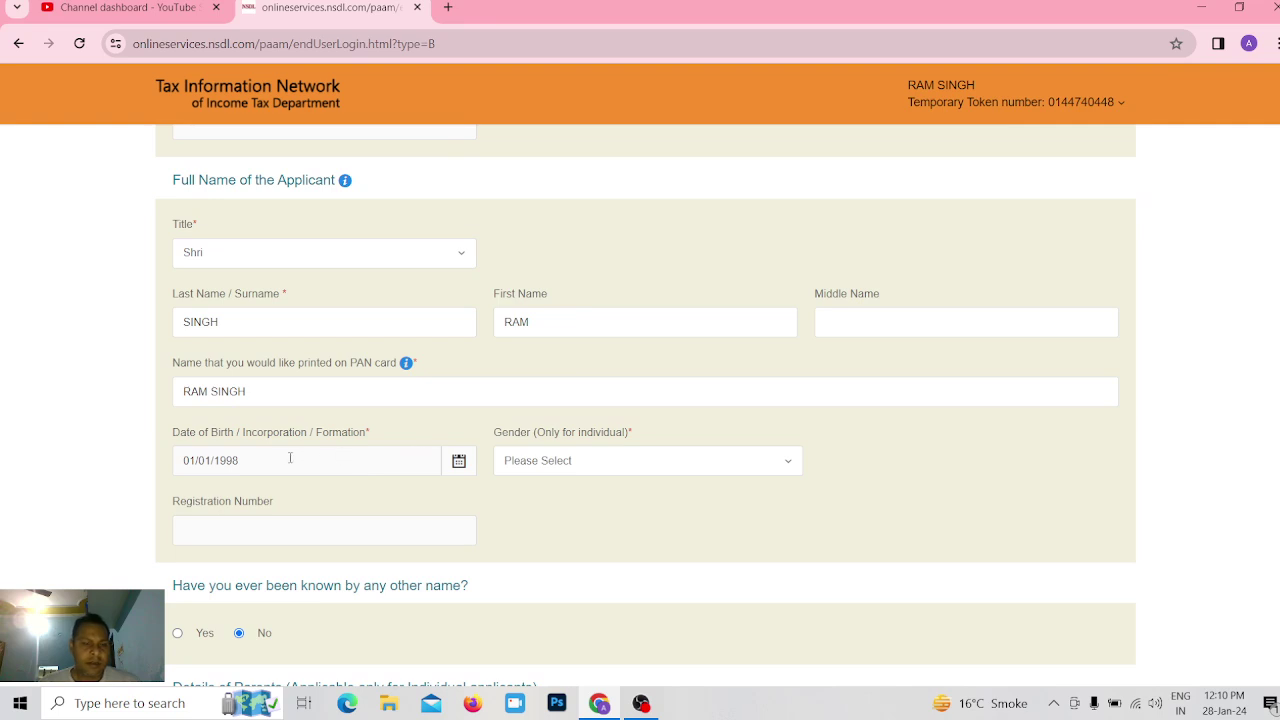
Step: Select Male as the applicant's gender and scroll through the Details of Parents section
{"action": "left_click", "coordinate": [572, 471]}
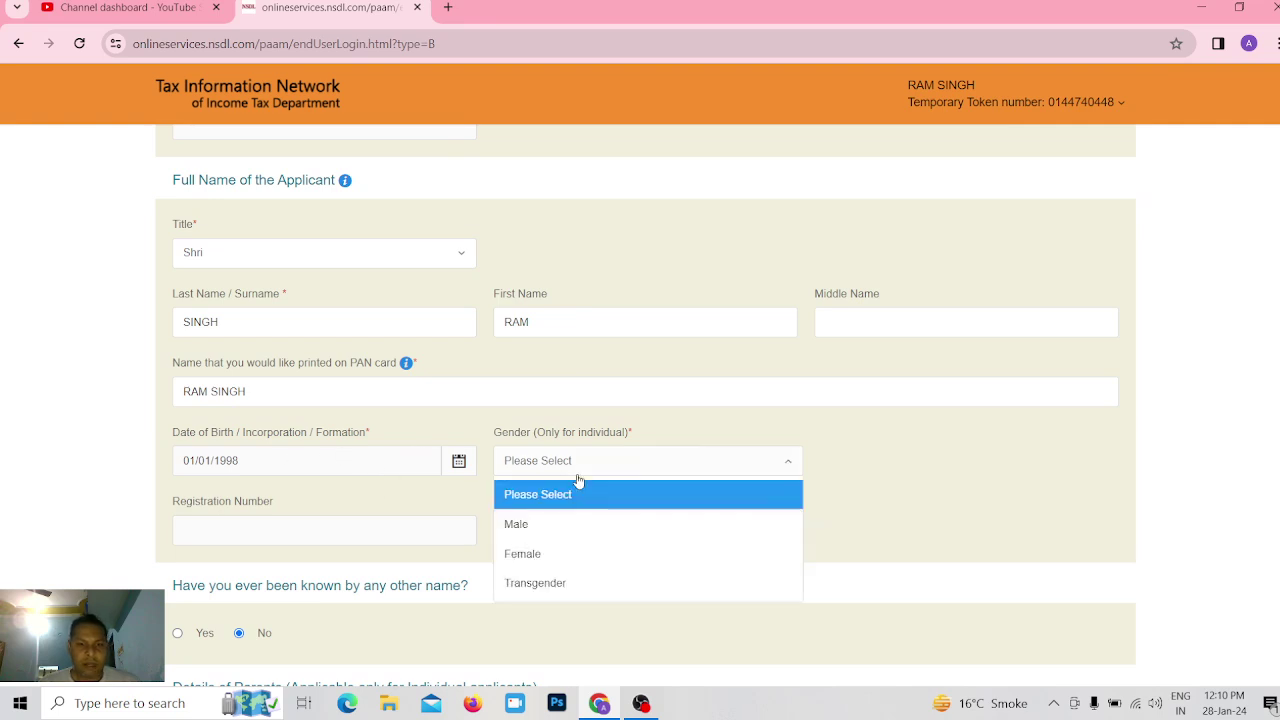
{"action": "left_click", "coordinate": [533, 533]}
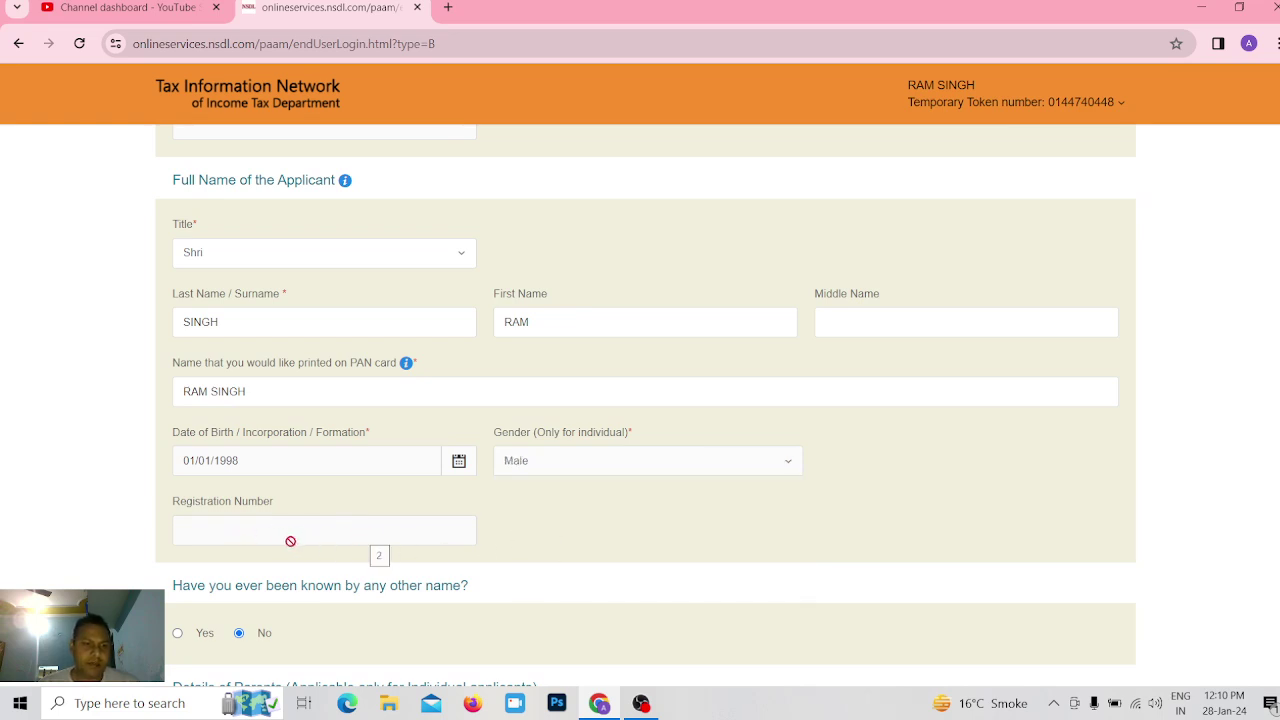
{"action": "scroll", "coordinate": [646, 420], "scroll_direction": "down", "scroll_amount": 2}
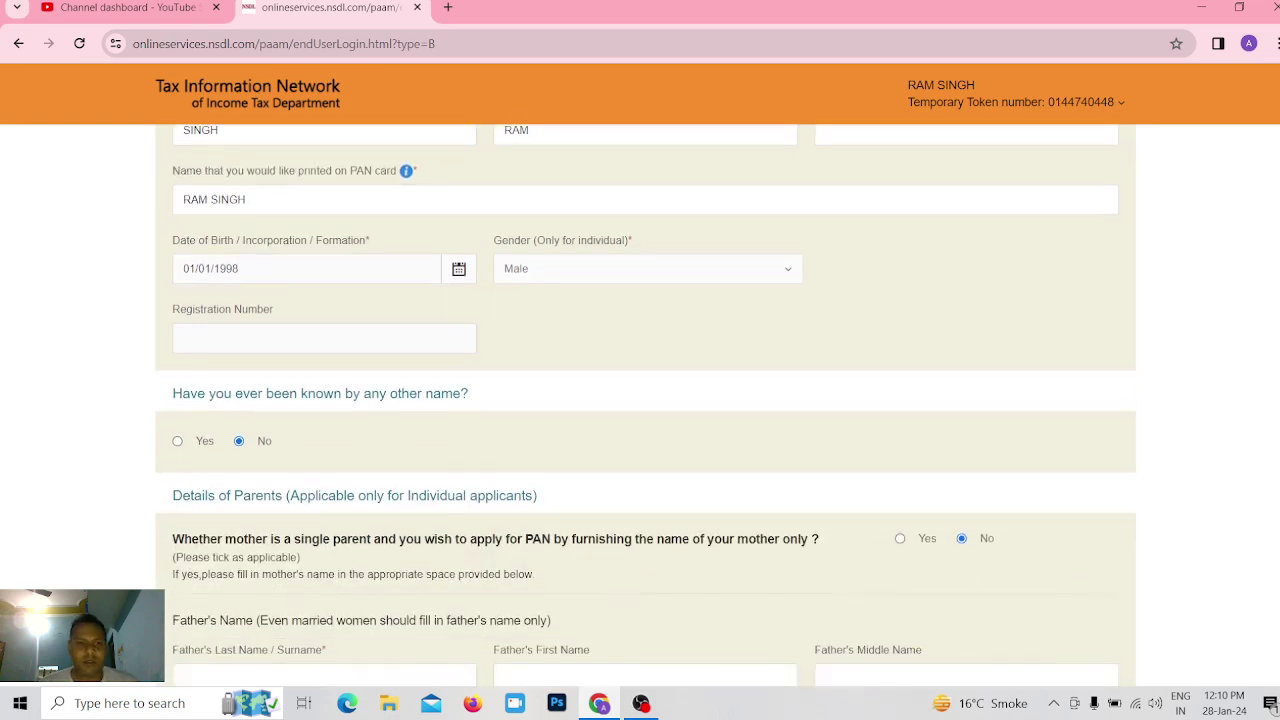
{"action": "scroll", "coordinate": [646, 405], "scroll_direction": "down", "scroll_amount": 2}
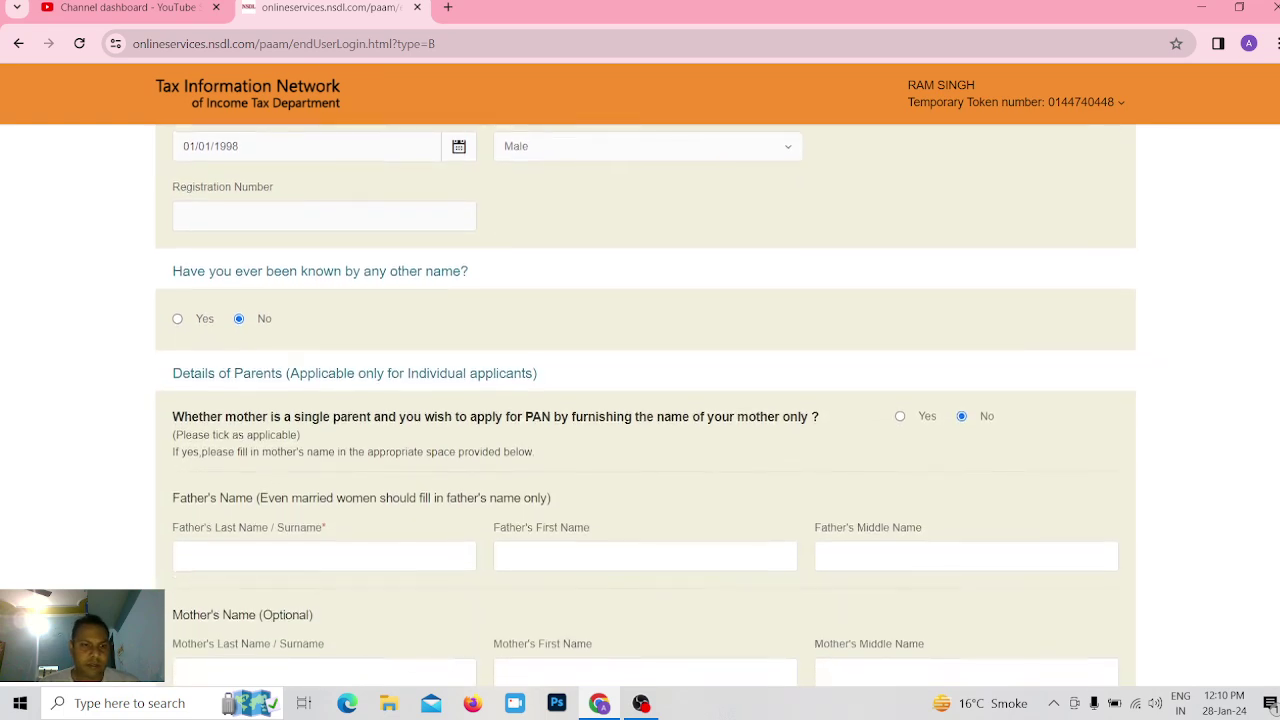
{"action": "scroll", "coordinate": [1267, 478], "scroll_direction": "down", "scroll_amount": 1}
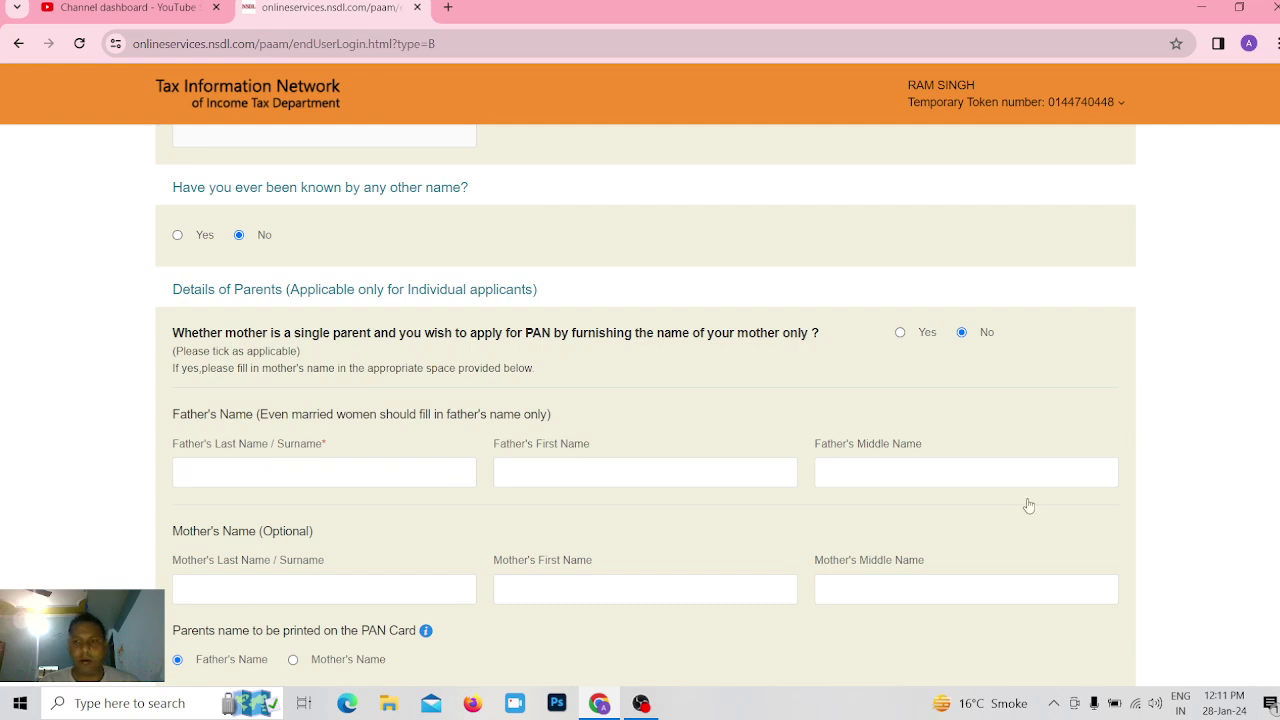
{"action": "scroll", "coordinate": [640, 400], "scroll_direction": "down", "scroll_amount": 2}
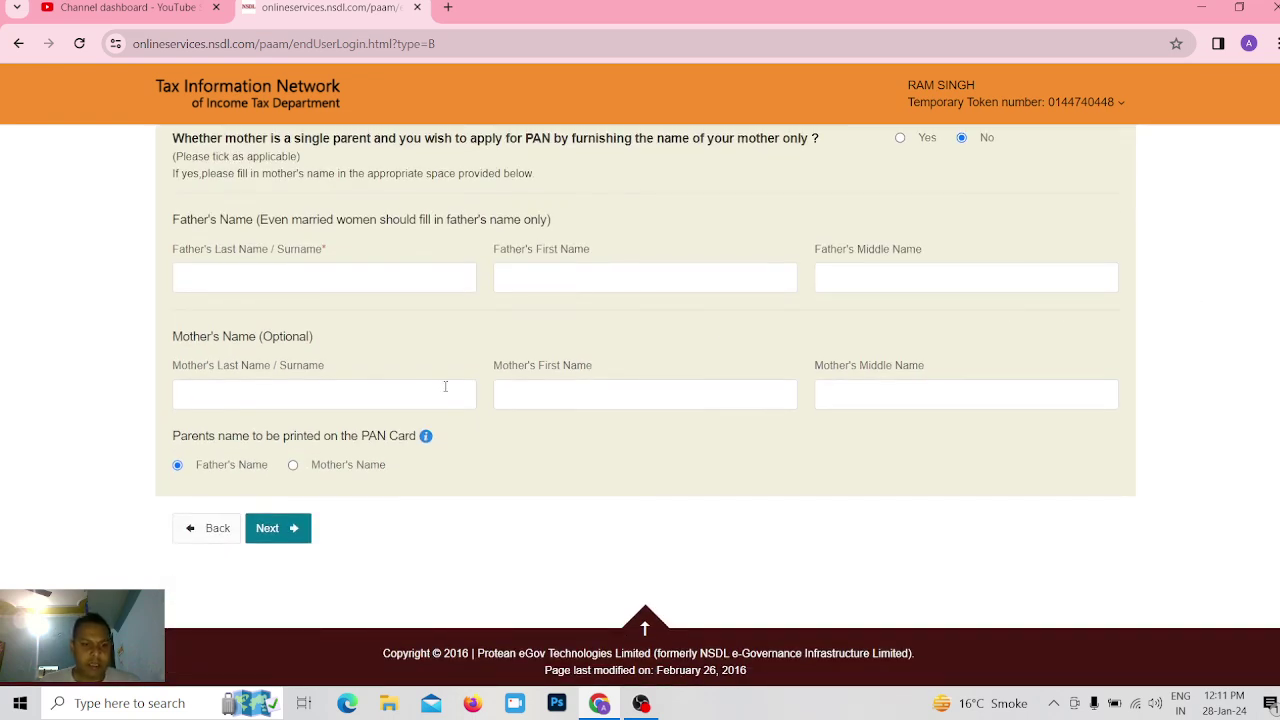
Step: Complete Personal Details and scroll through the Contact & other details page
{"action": "left_click", "coordinate": [268, 528]}
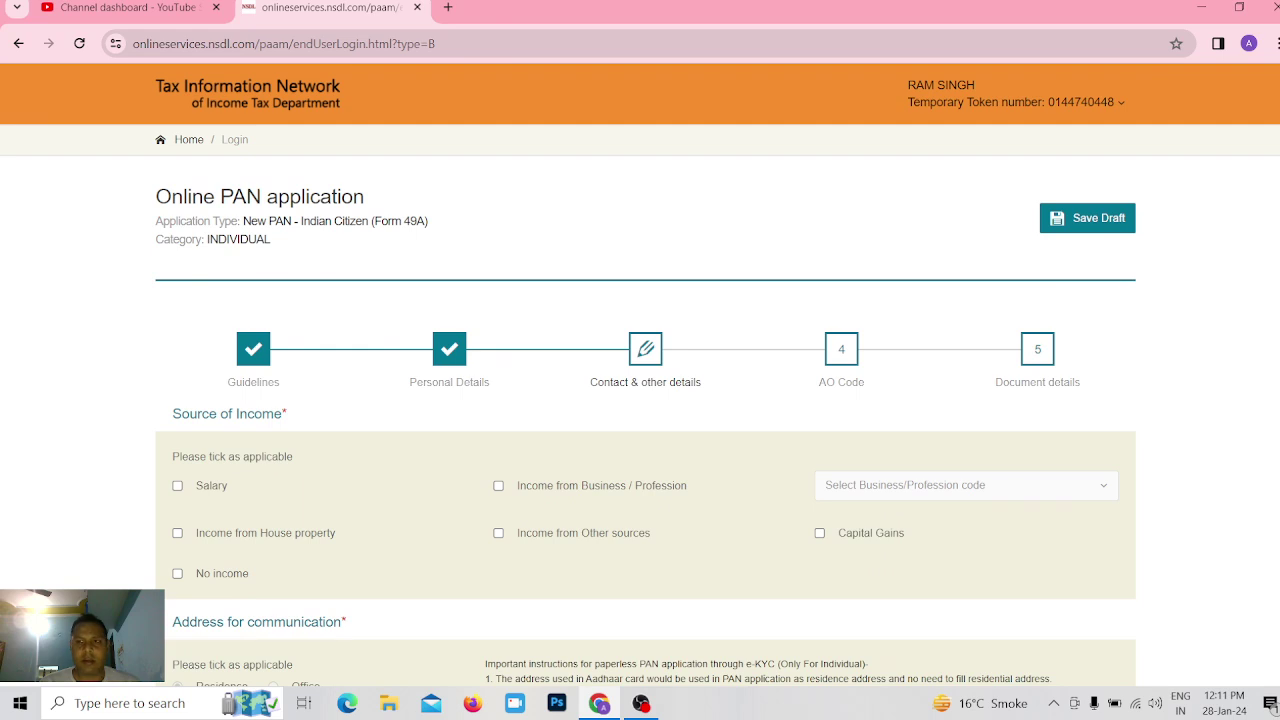
{"action": "scroll", "coordinate": [640, 411], "scroll_direction": "down", "scroll_amount": 1}
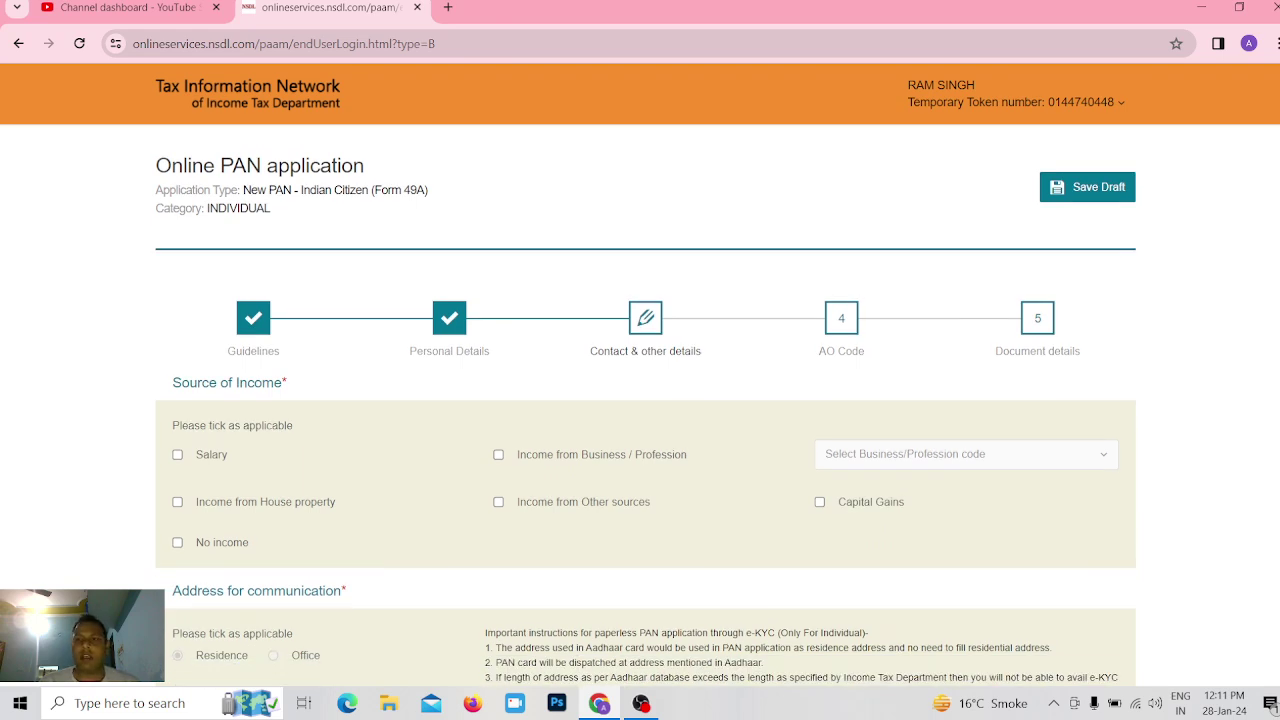
{"action": "scroll", "coordinate": [640, 411], "scroll_direction": "down", "scroll_amount": 3}
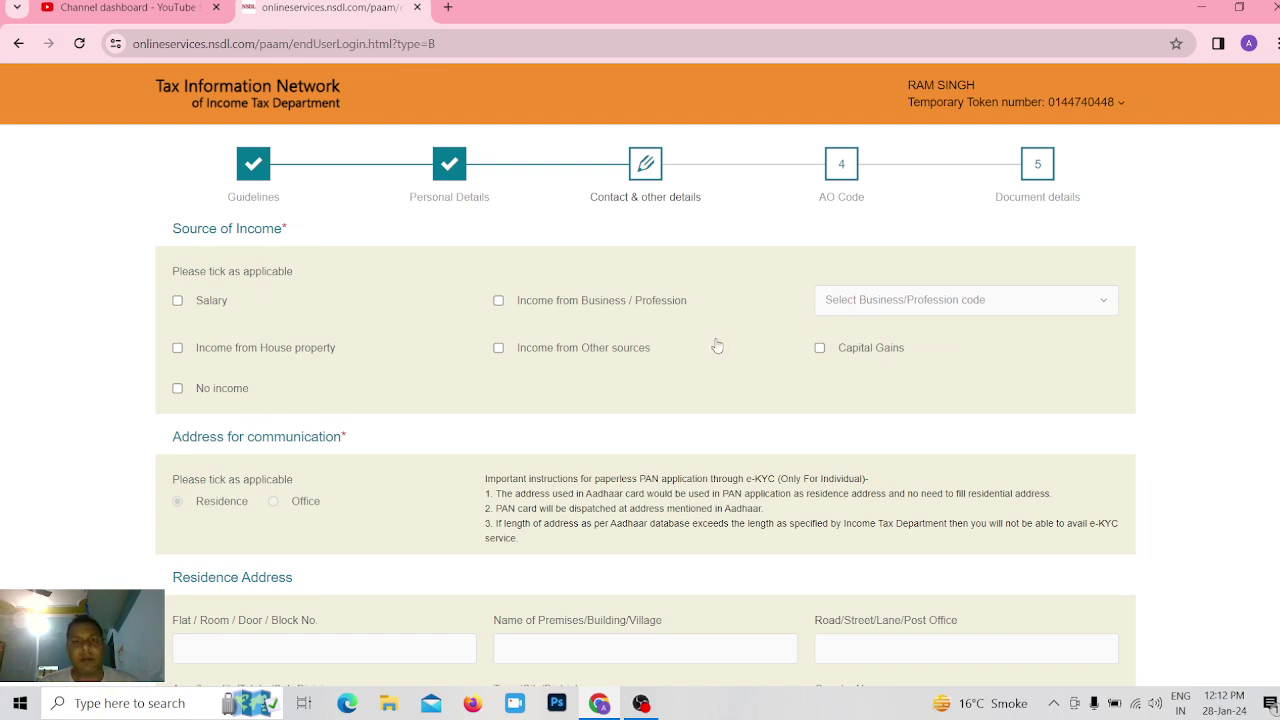
Step: Make Income from Business / Profession the only source of income, leaving Salary unticked
{"action": "left_click", "coordinate": [178, 301]}
{"action": "left_click", "coordinate": [178, 301]}
{"action": "left_click", "coordinate": [499, 301]}
Step: Browse the Business/Profession code list, dismissing the save-details reminder along the way
{"action": "left_click", "coordinate": [912, 303]}
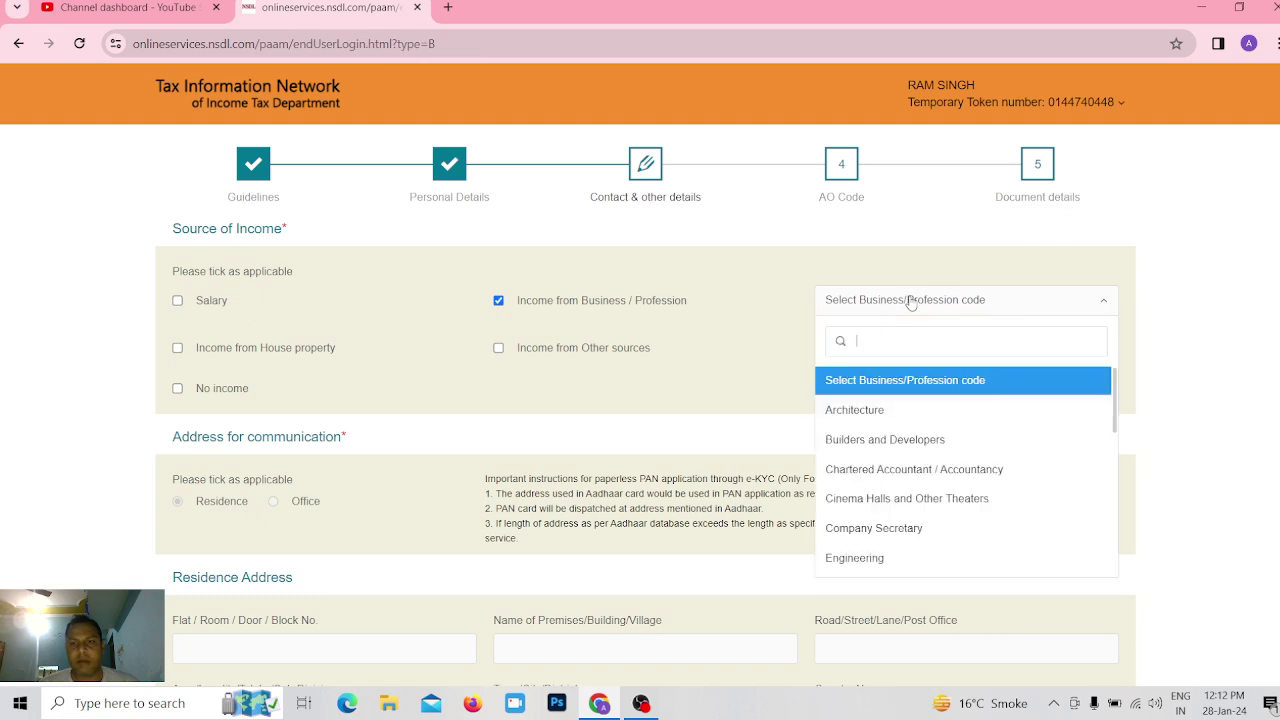
{"action": "scroll", "coordinate": [646, 405], "scroll_direction": "down", "scroll_amount": 2}
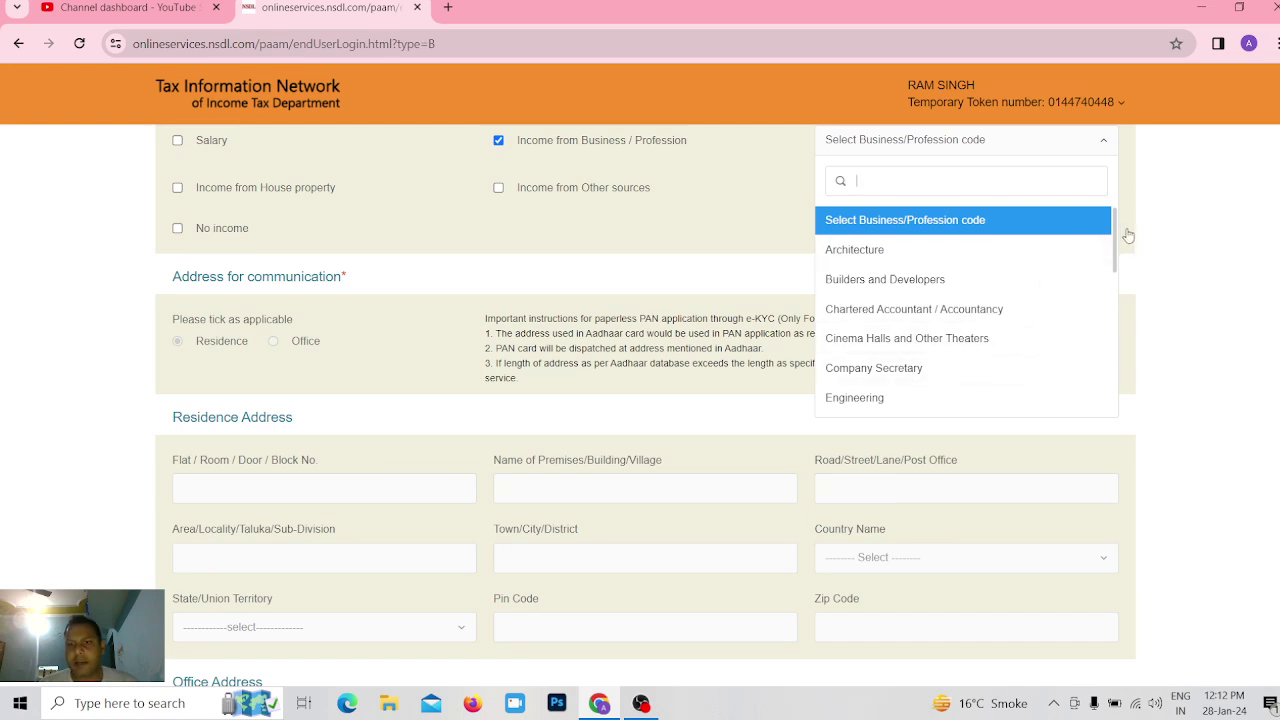
{"action": "left_click_drag", "start_coordinate": [1117, 237], "coordinate": [1114, 280]}
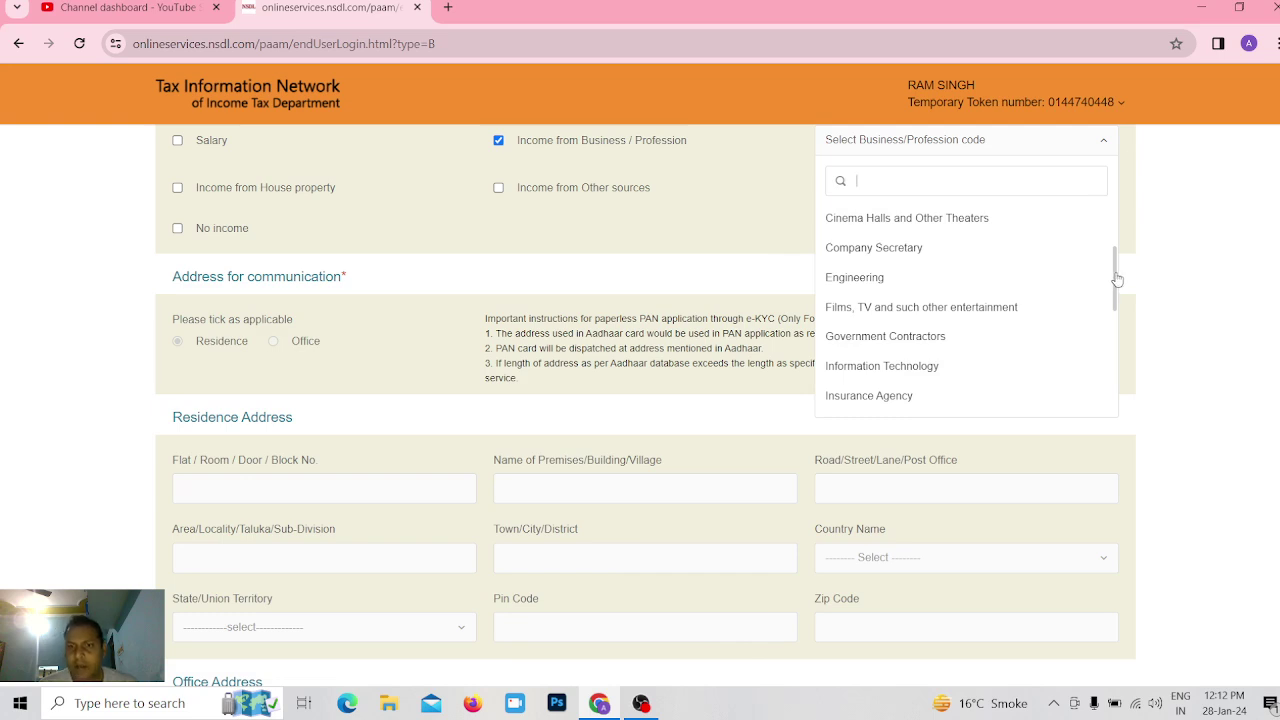
{"action": "left_click_drag", "start_coordinate": [1118, 279], "coordinate": [1120, 333]}
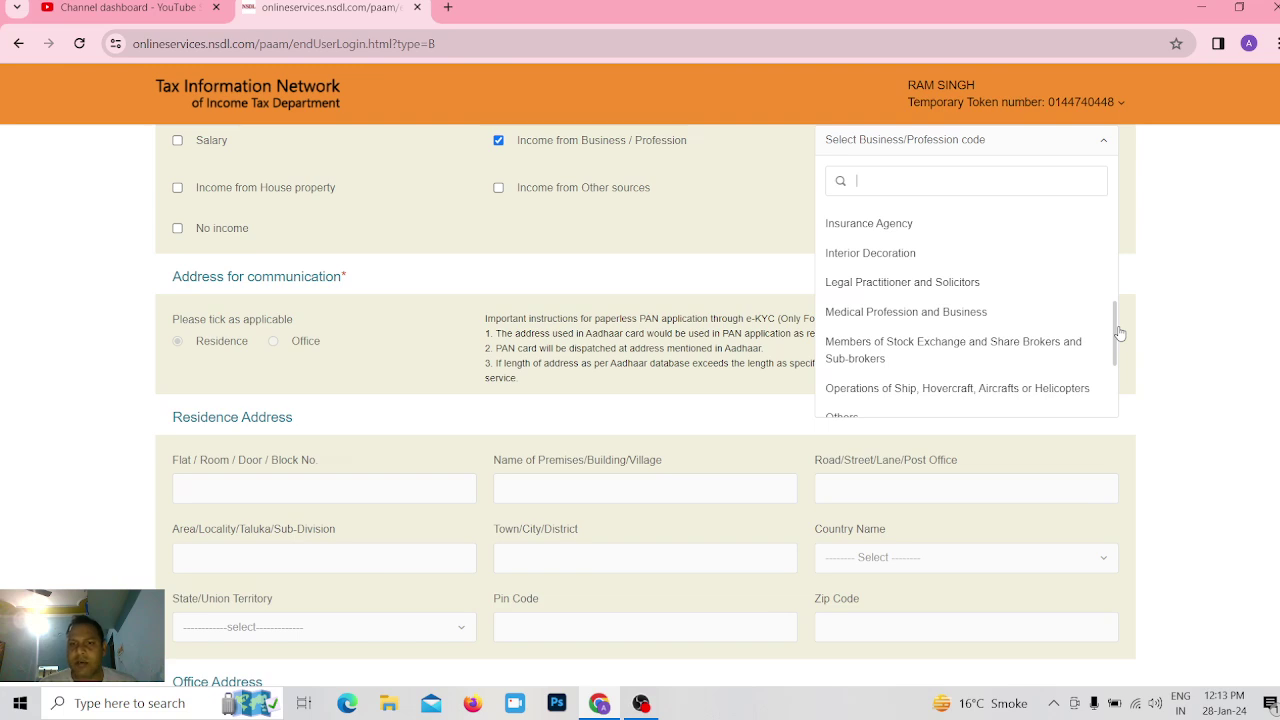
{"action": "left_click_drag", "start_coordinate": [1119, 333], "coordinate": [1121, 360]}
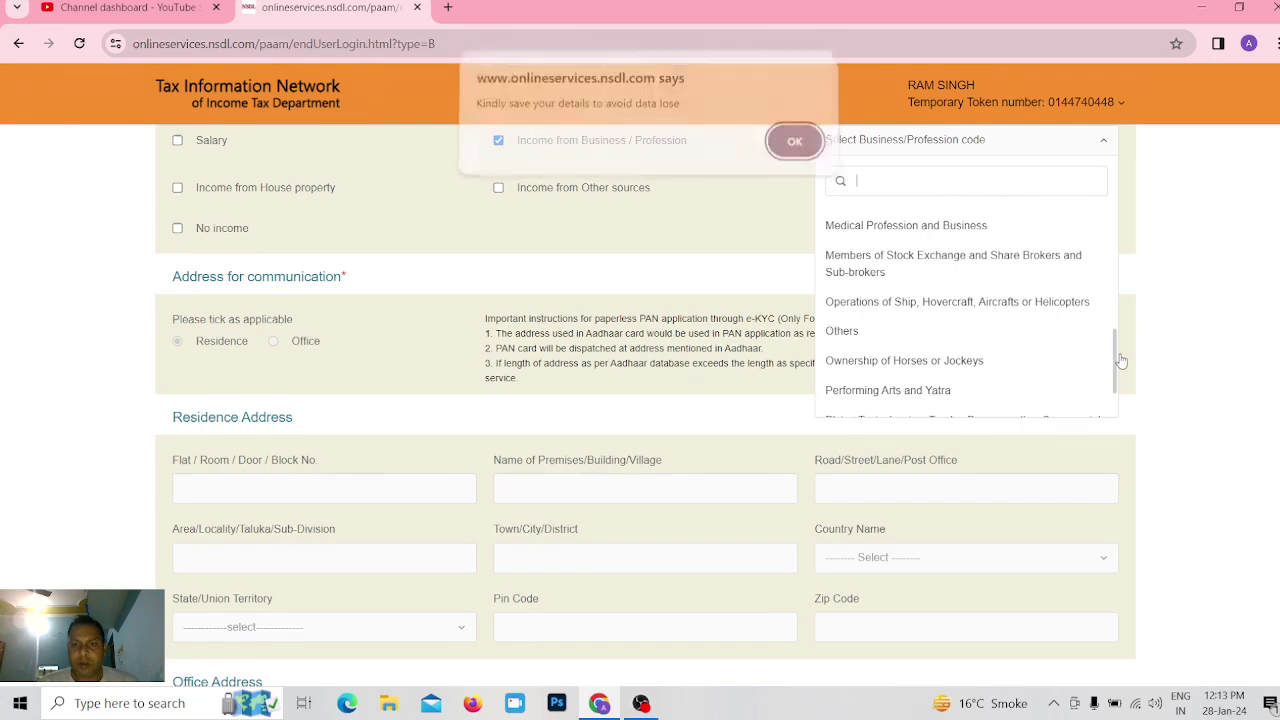
{"action": "left_click", "coordinate": [806, 158]}
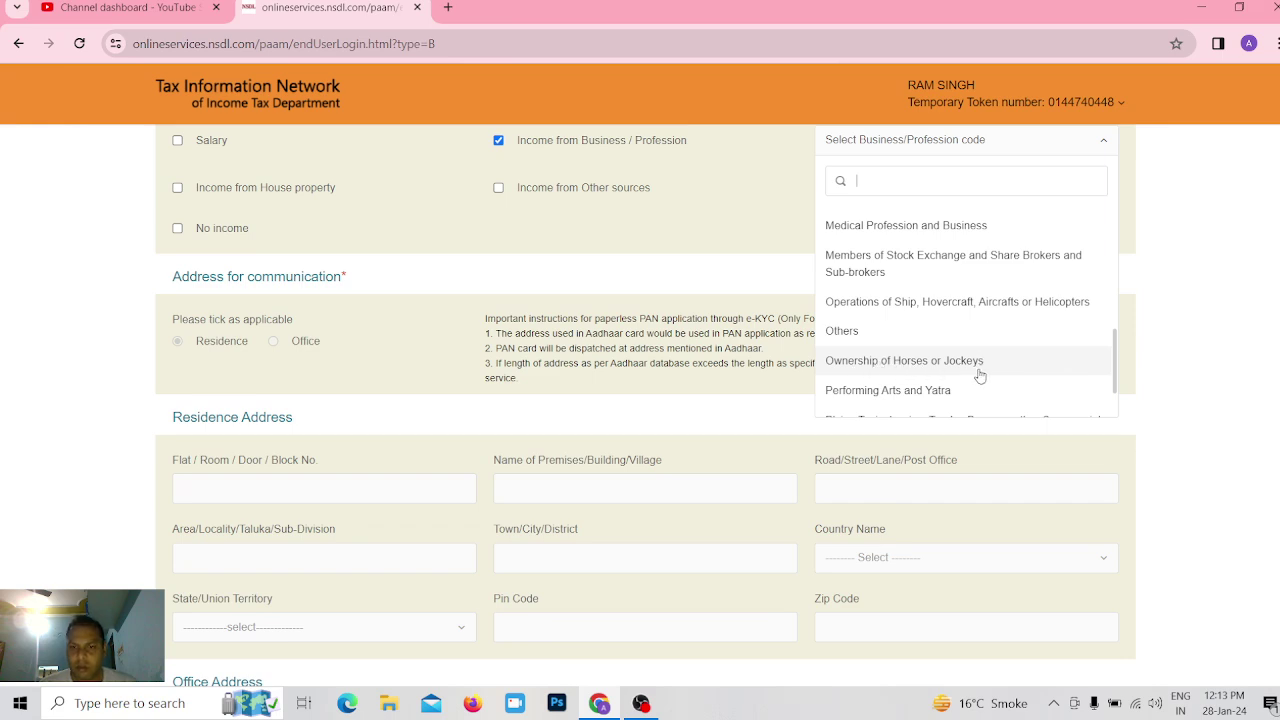
{"action": "left_click_drag", "start_coordinate": [1117, 344], "coordinate": [1116, 376]}
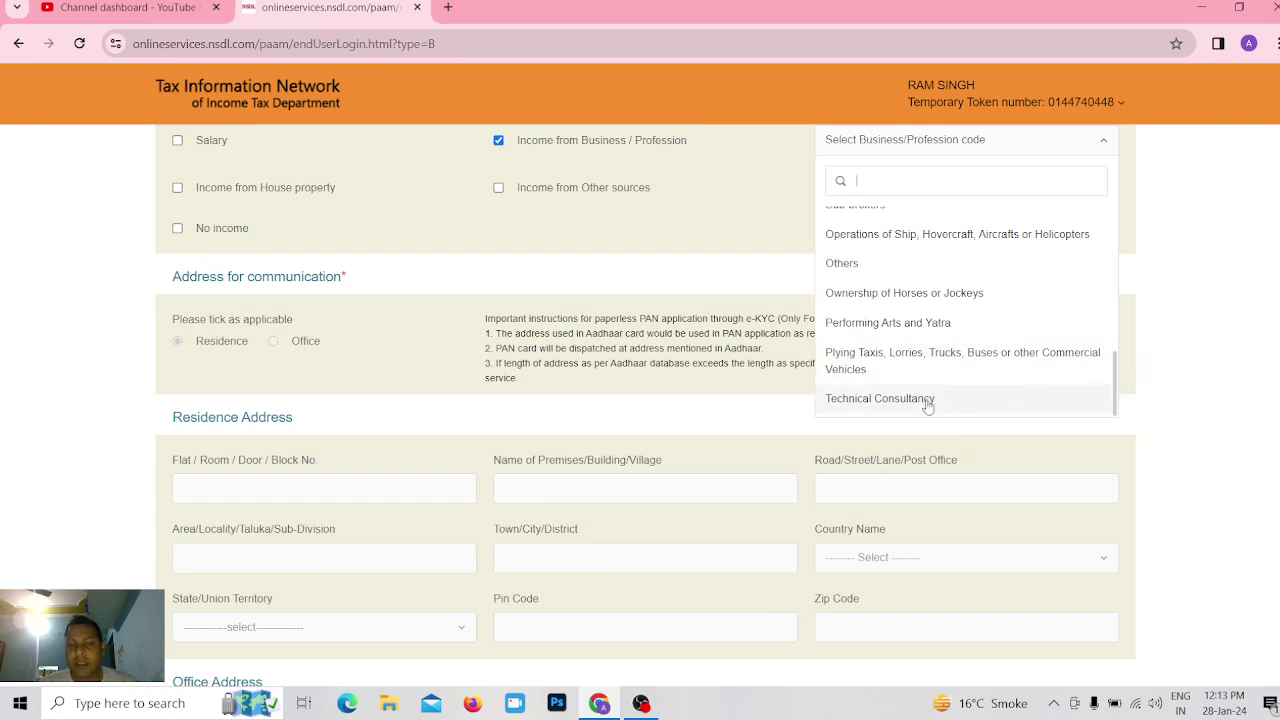
Step: Choose Others as the Business/Profession code and review the address fields below
{"action": "left_click", "coordinate": [858, 265]}
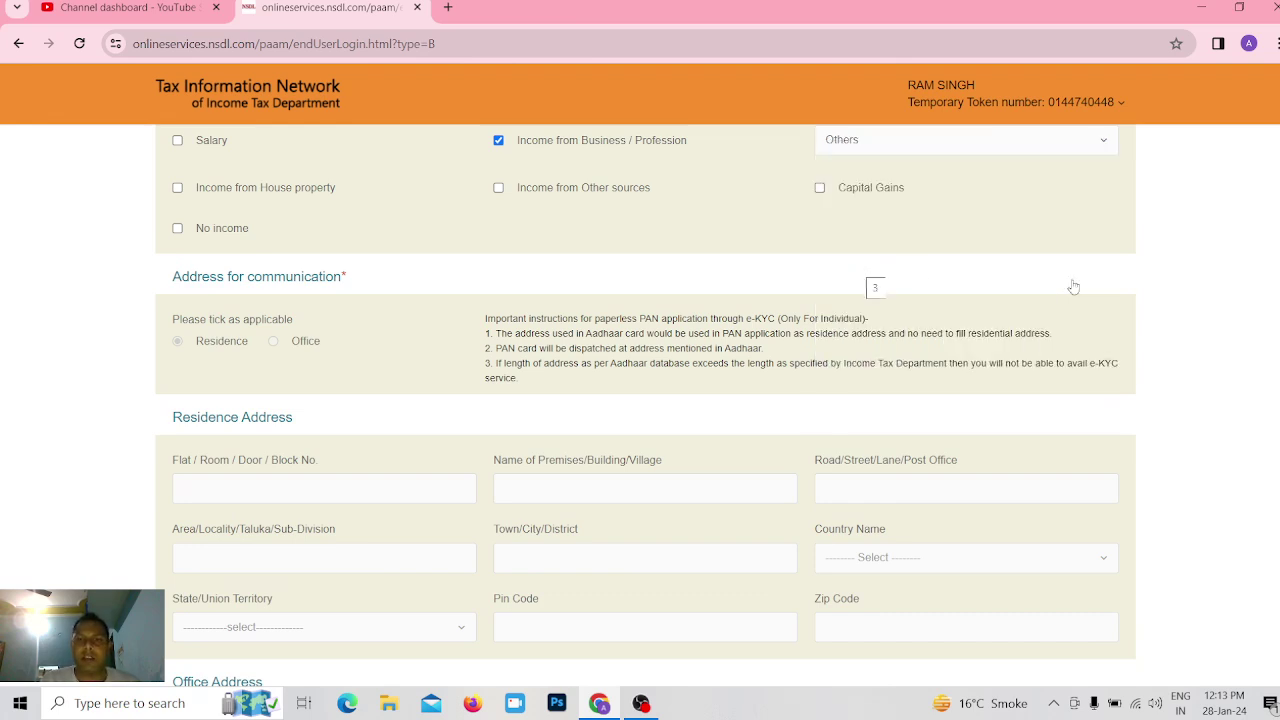
{"action": "scroll", "coordinate": [1165, 323], "scroll_direction": "down", "scroll_amount": 1}
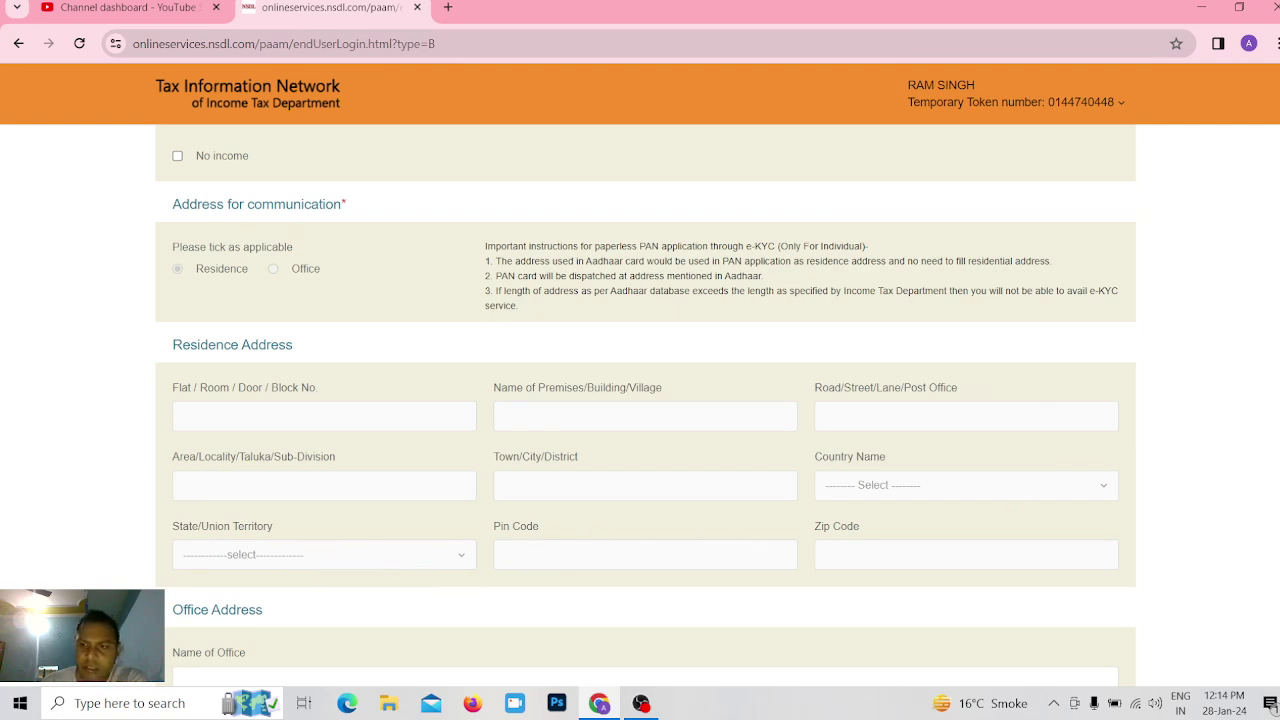
{"action": "scroll", "coordinate": [645, 400], "scroll_direction": "down", "scroll_amount": 3}
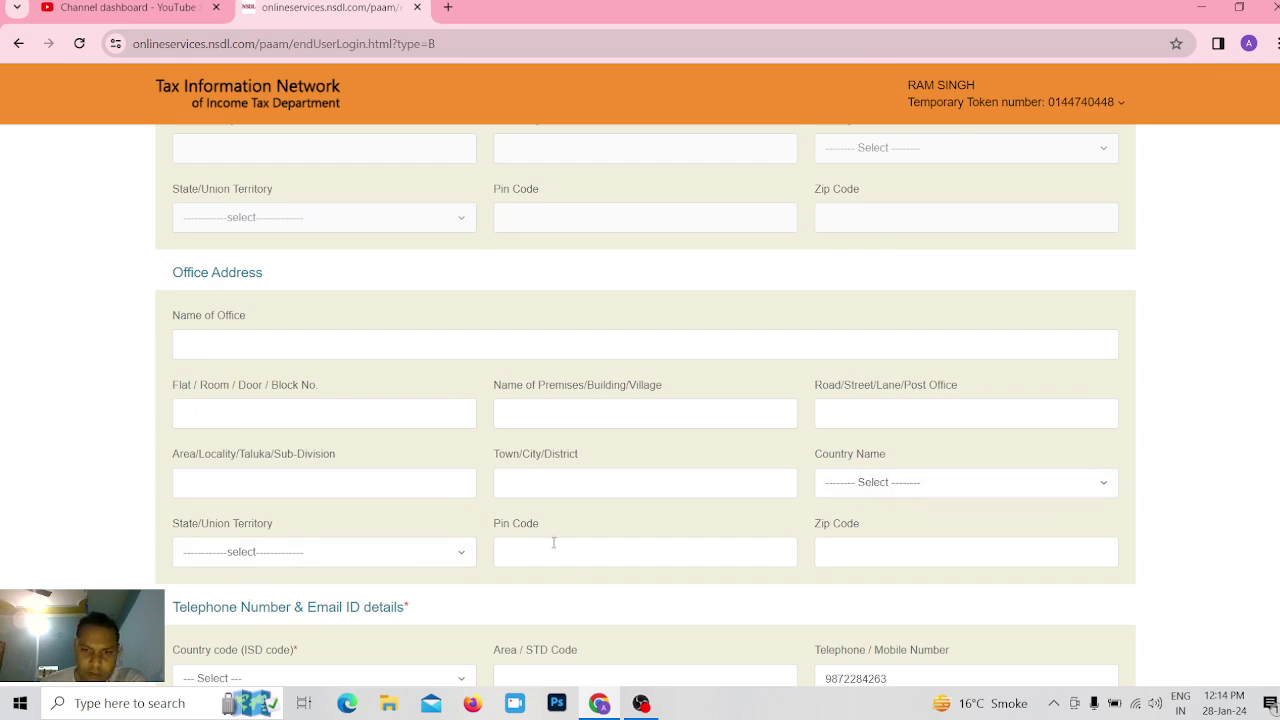
{"action": "scroll", "coordinate": [645, 405], "scroll_direction": "up", "scroll_amount": 5}
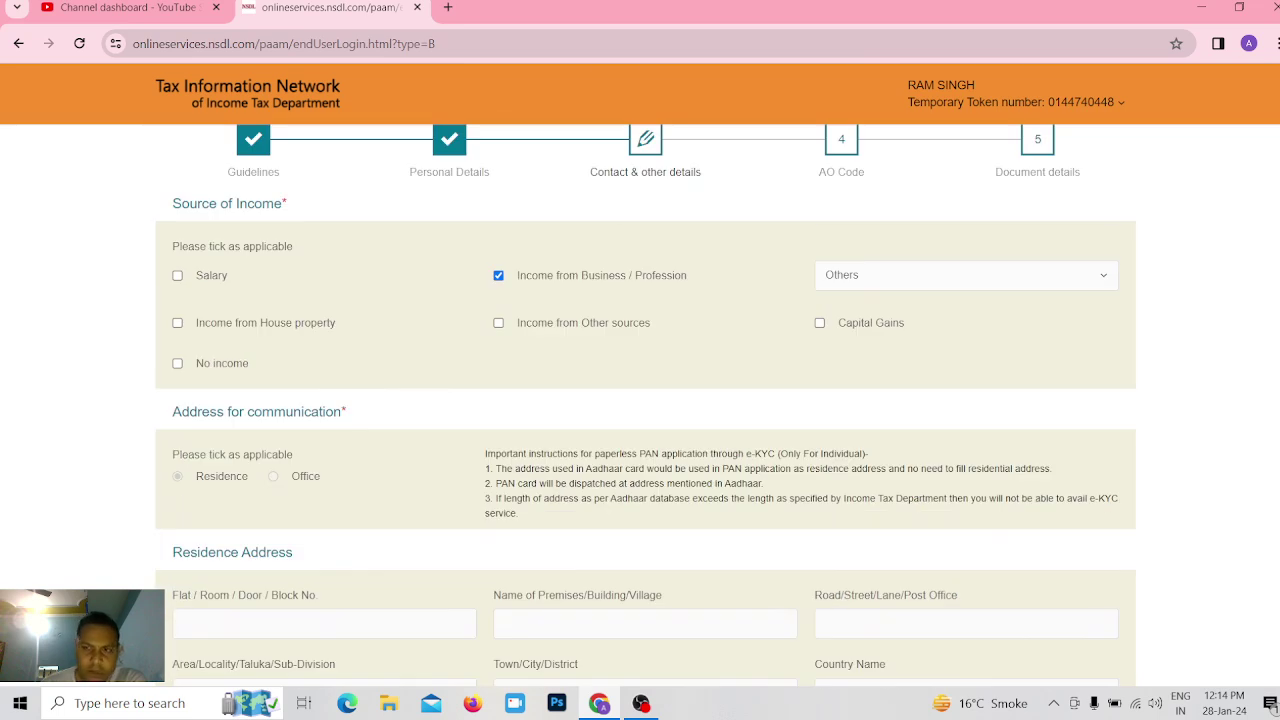
{"action": "scroll", "coordinate": [645, 405], "scroll_direction": "down", "scroll_amount": 3}
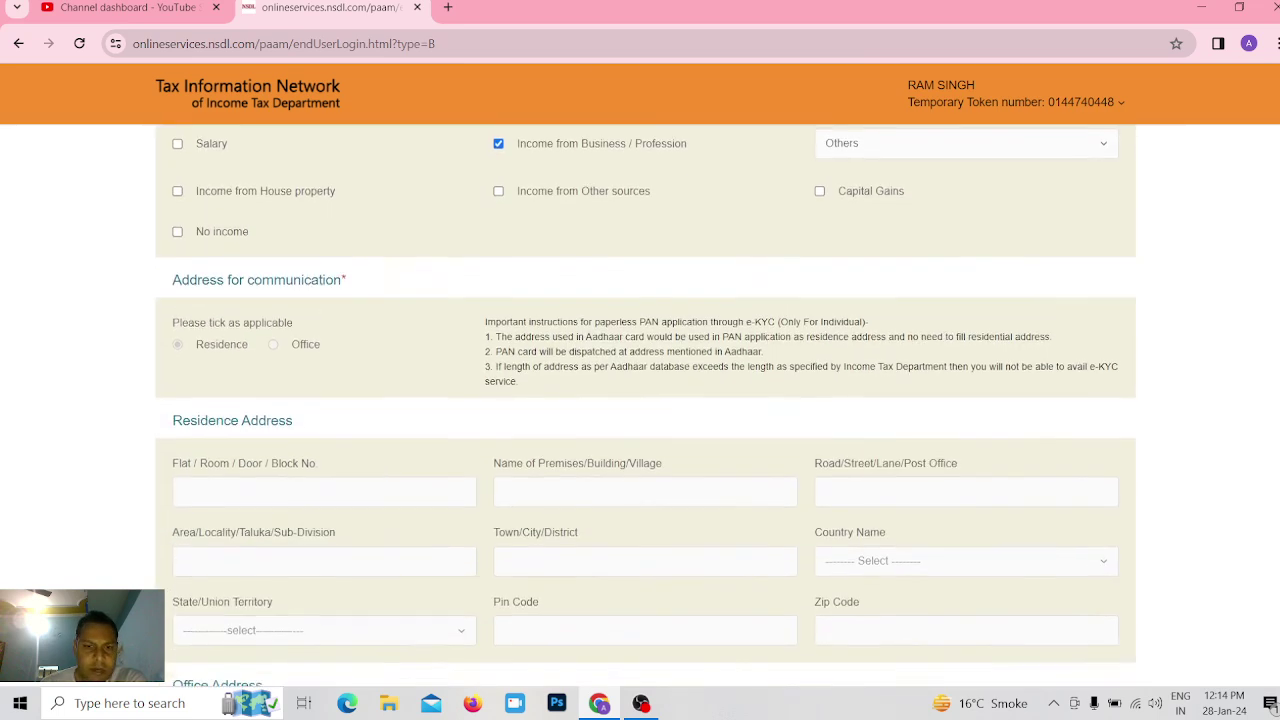
Step: Finish Contact & other details and advance to the AO Code step
{"action": "scroll", "coordinate": [645, 405], "scroll_direction": "down", "scroll_amount": 2}
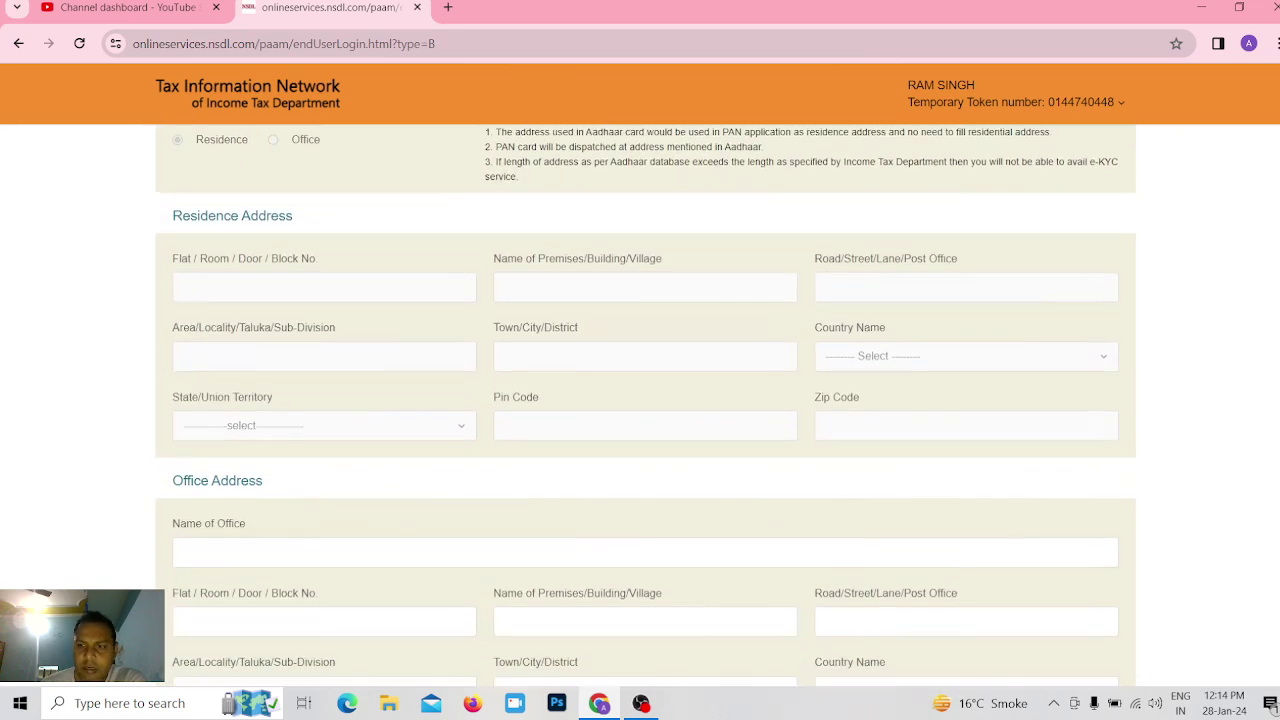
{"action": "scroll", "coordinate": [645, 405], "scroll_direction": "down", "scroll_amount": 2}
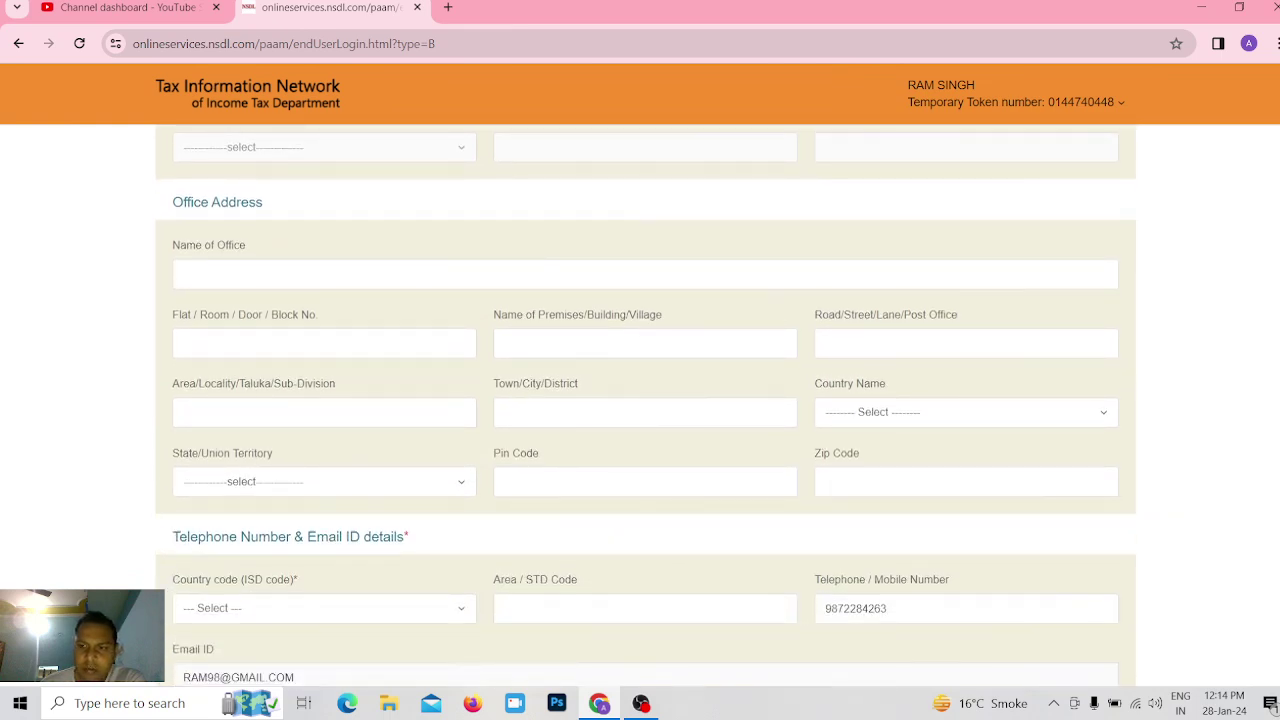
{"action": "scroll", "coordinate": [645, 405], "scroll_direction": "down", "scroll_amount": 2}
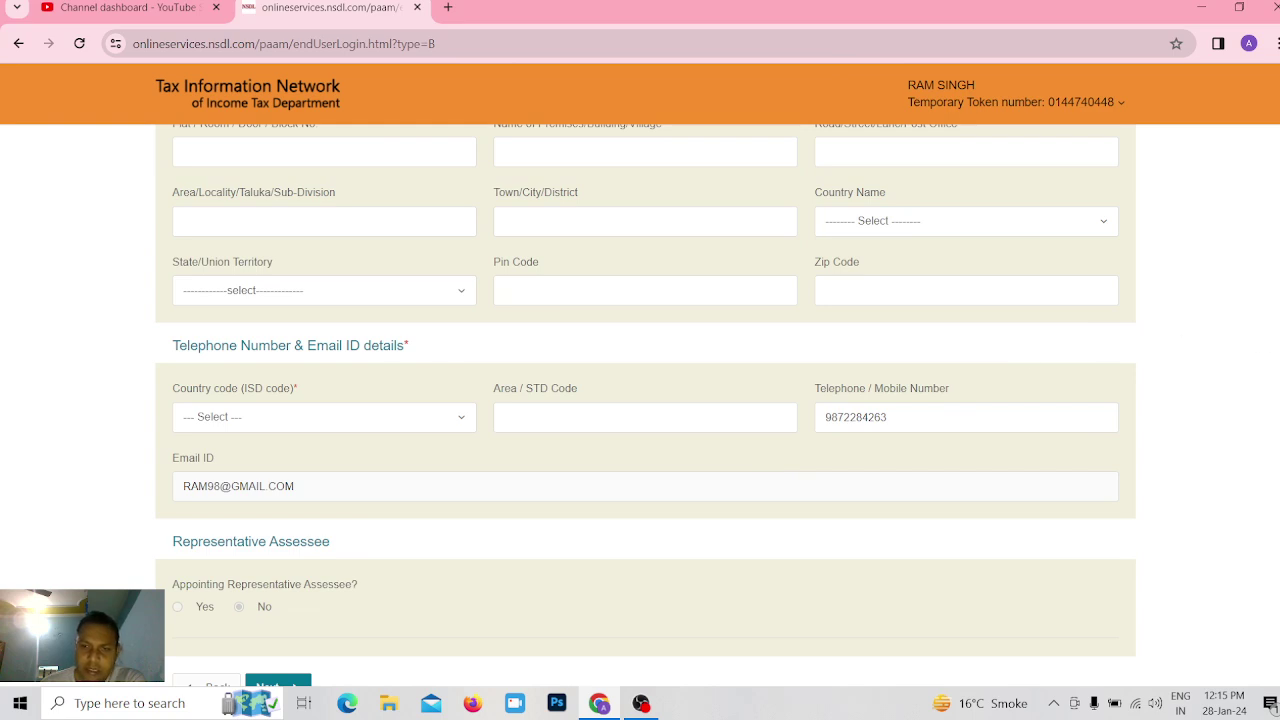
{"action": "scroll", "coordinate": [856, 458], "scroll_direction": "down", "scroll_amount": 1}
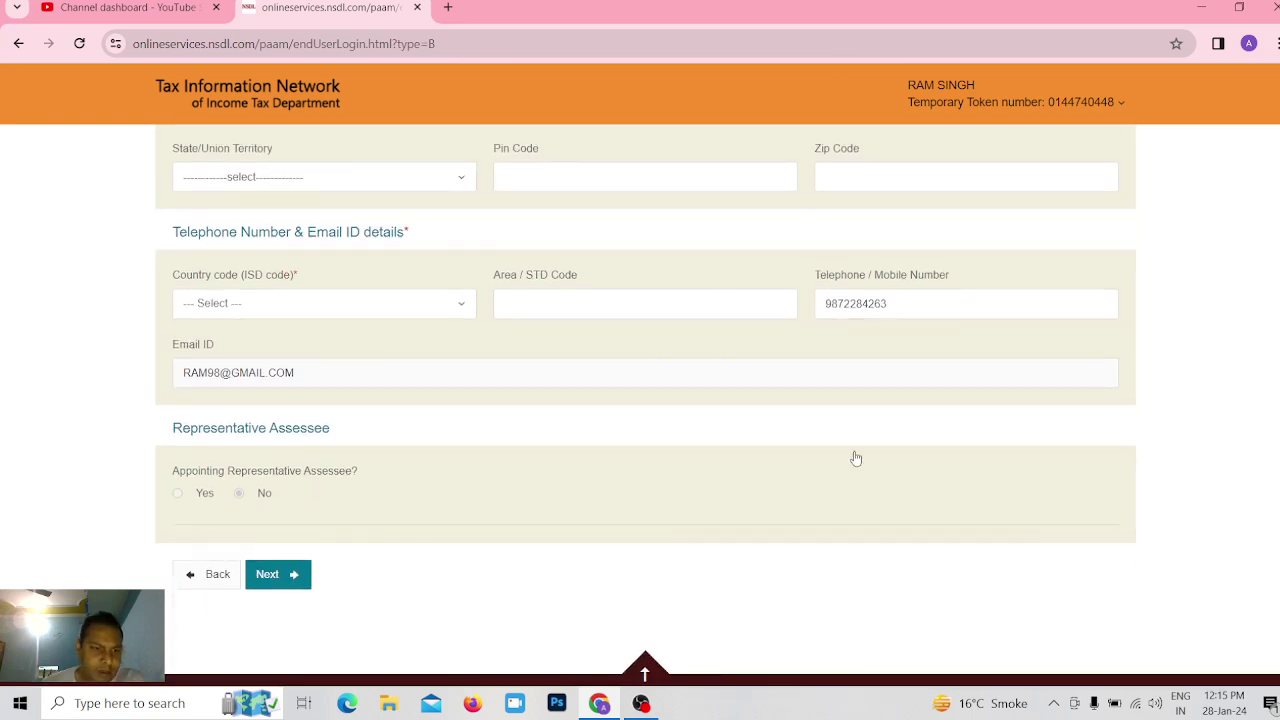
{"action": "left_click", "coordinate": [280, 574]}
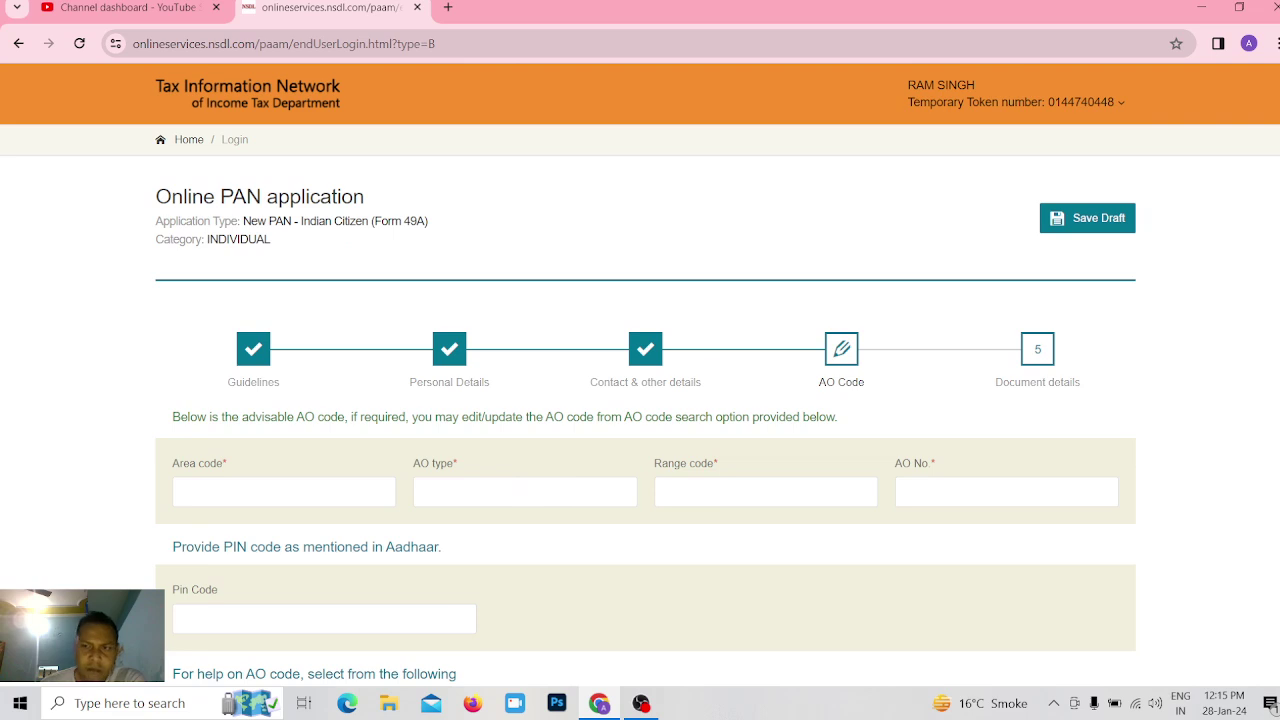
Step: Enter 248001 as the Pin Code
{"action": "scroll", "coordinate": [866, 430], "scroll_direction": "down", "scroll_amount": 2}
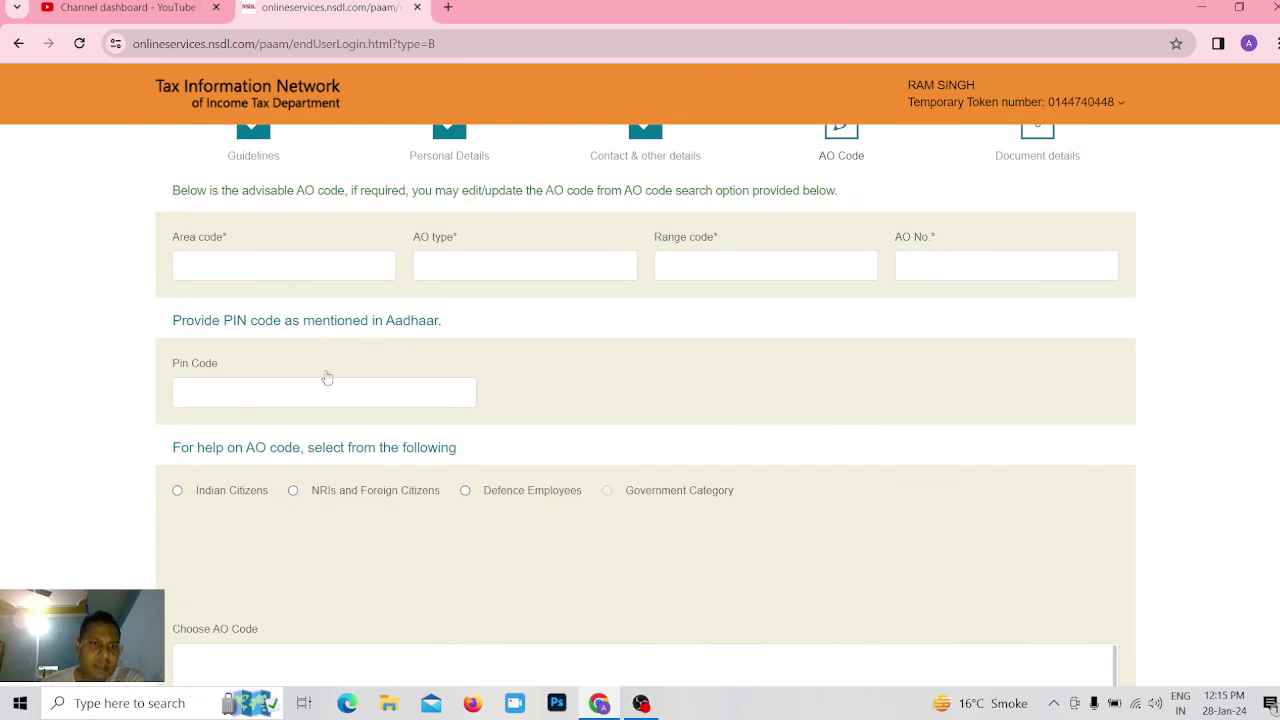
{"action": "left_click", "coordinate": [248, 389]}
{"action": "type", "text": "25000"}
{"action": "key", "text": "BackSpace"}
{"action": "key", "text": "BackSpace"}
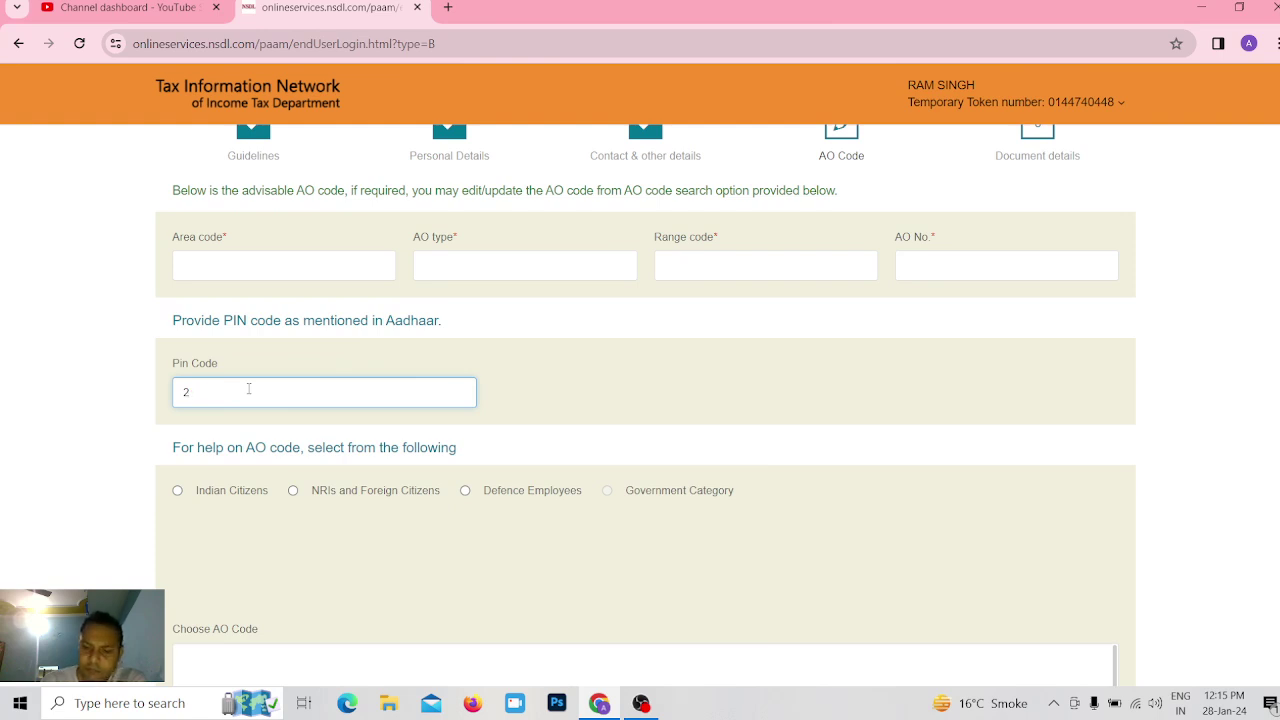
{"action": "type", "text": "48001"}
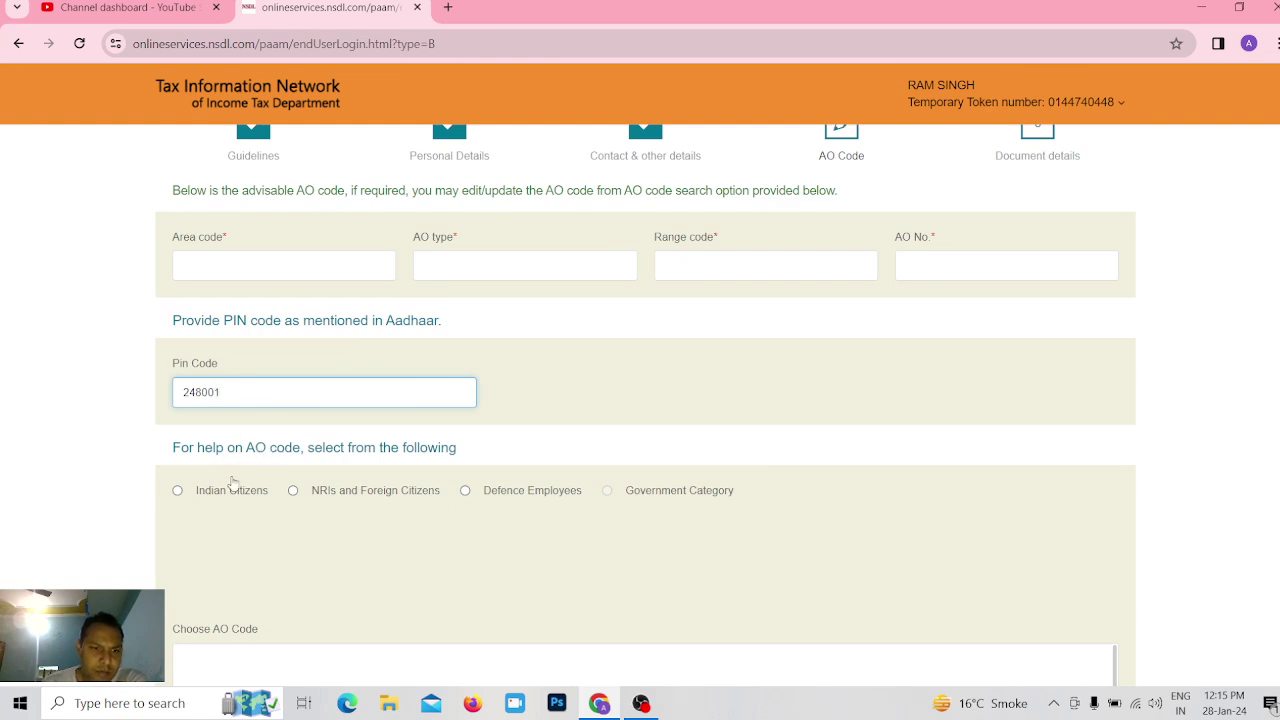
Step: Fetch AO codes for Indian Citizens in UTTARAKHAND, DEHRADUN and scroll to the results
{"action": "left_click", "coordinate": [178, 492]}
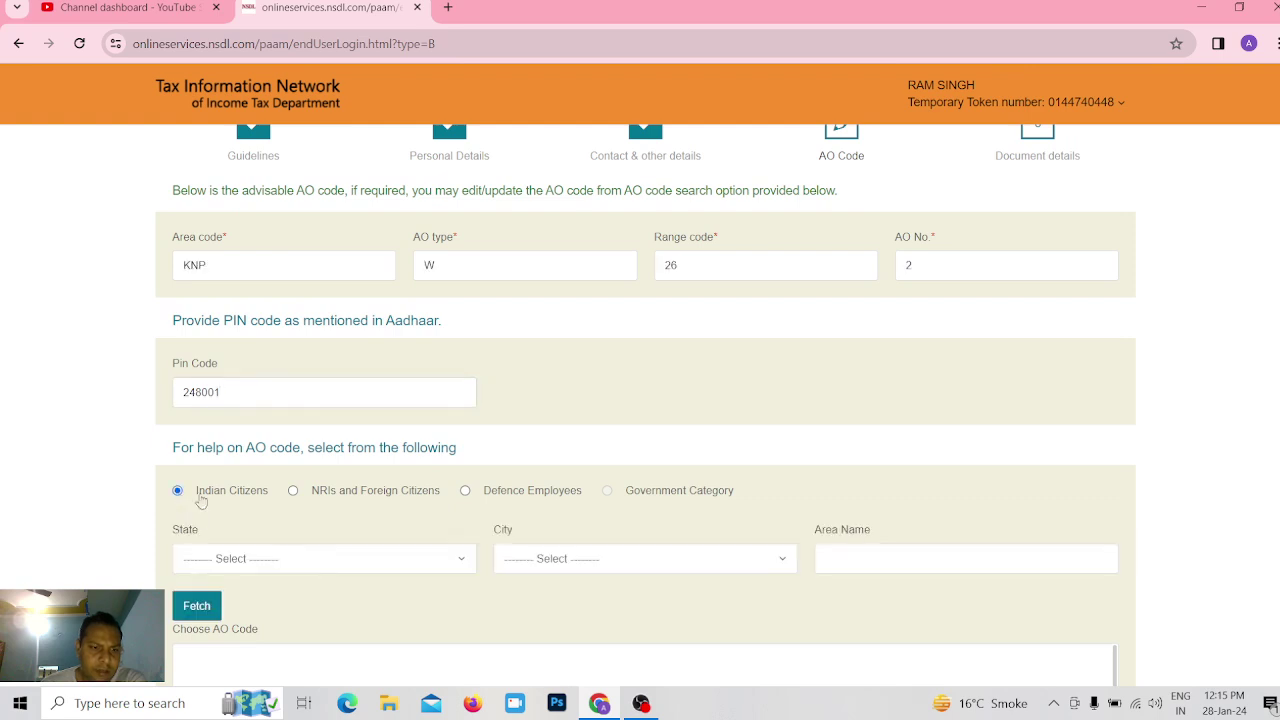
{"action": "left_click", "coordinate": [334, 567]}
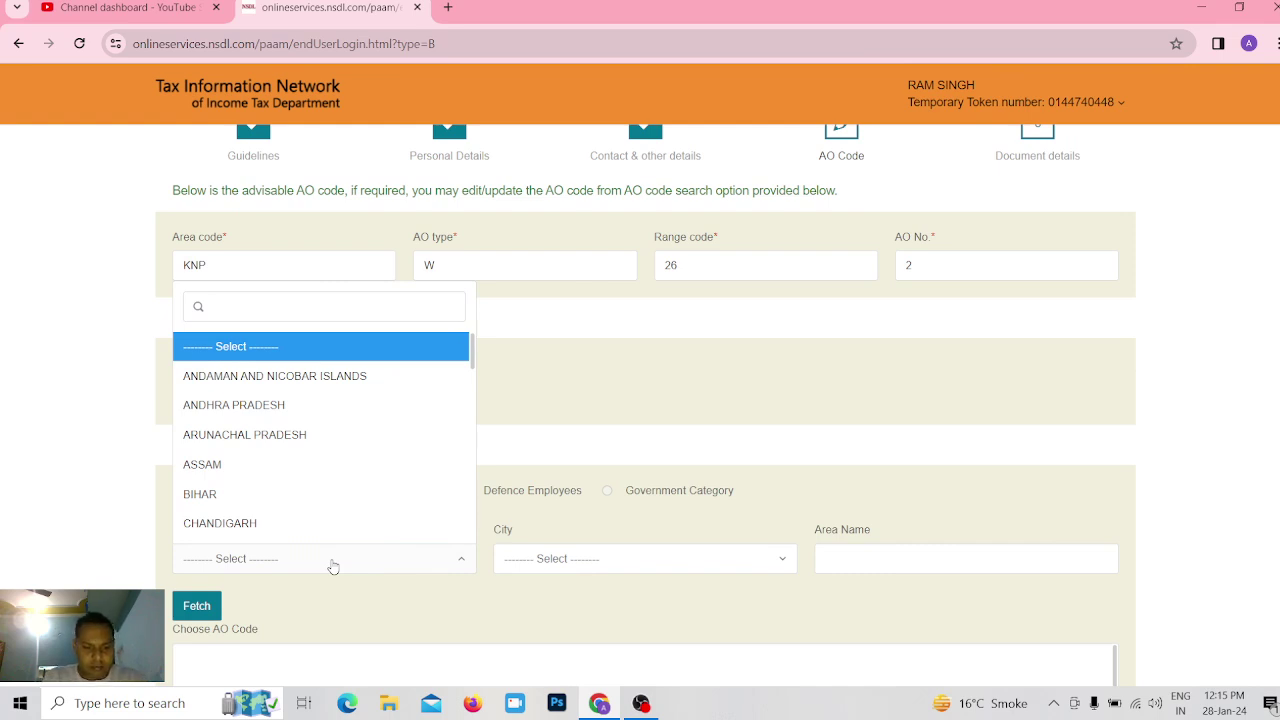
{"action": "type", "text": "utt"}
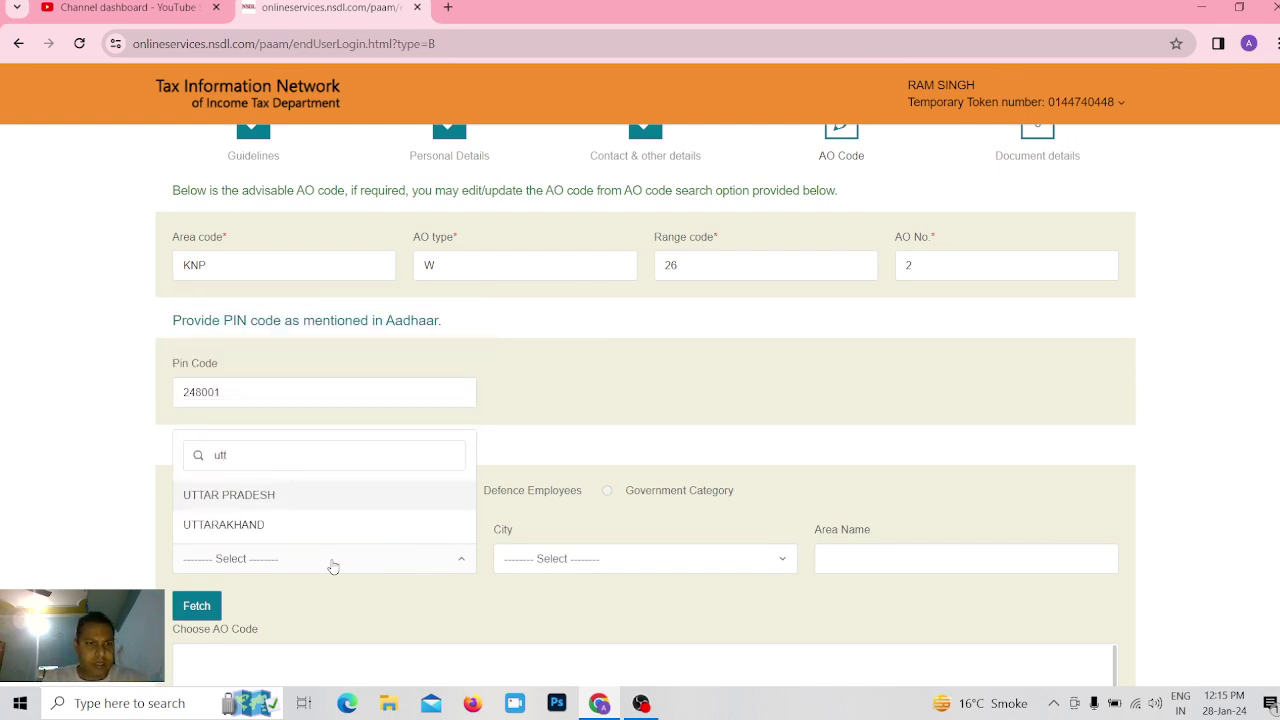
{"action": "left_click", "coordinate": [271, 527]}
{"action": "left_click", "coordinate": [566, 562]}
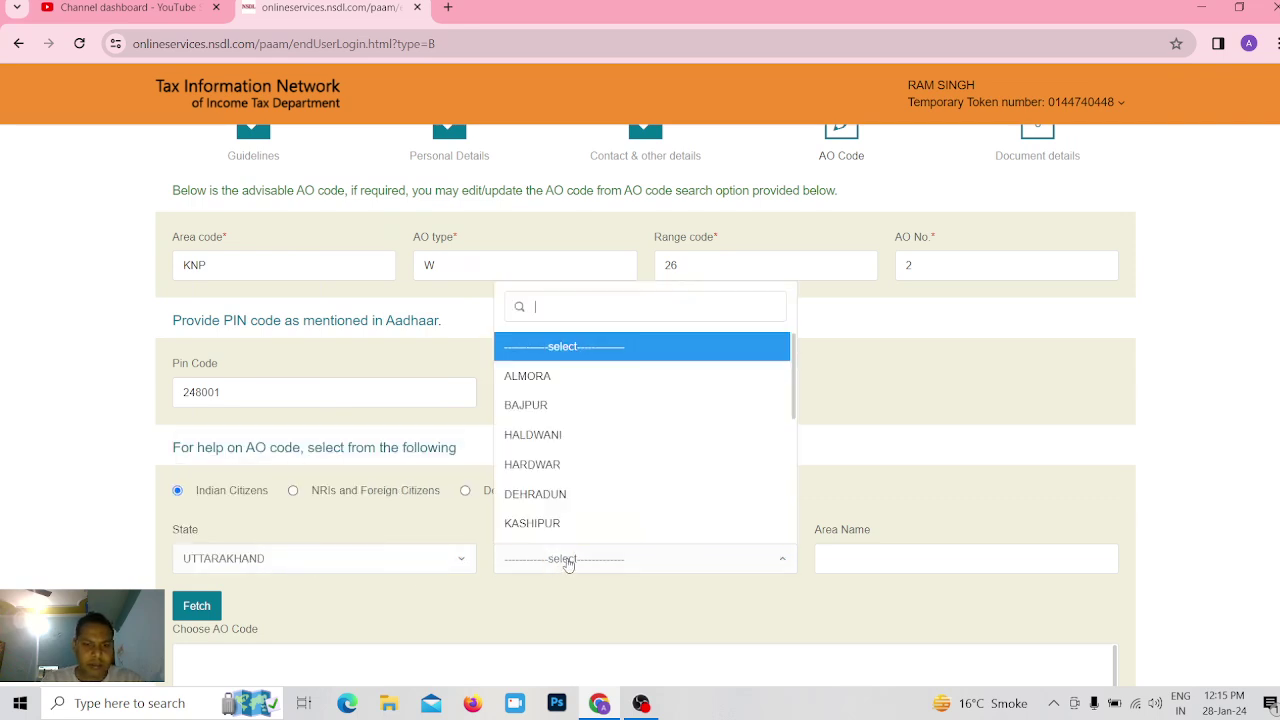
{"action": "left_click", "coordinate": [549, 505]}
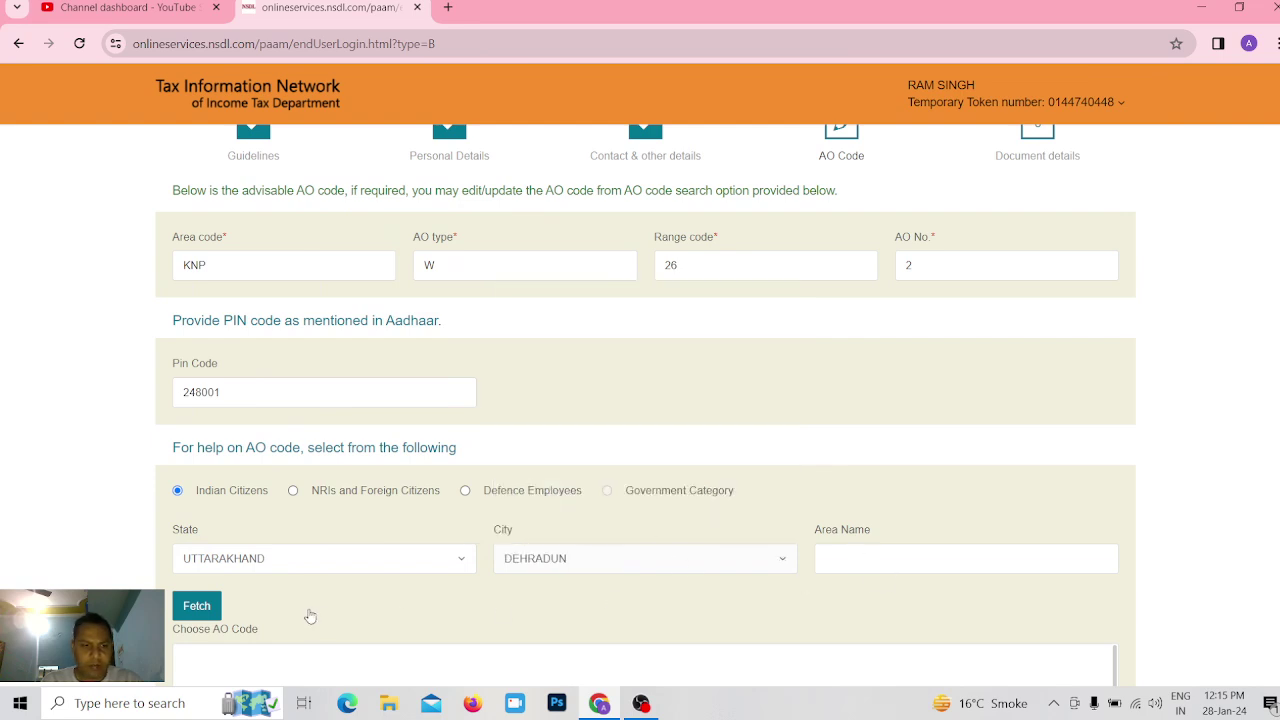
{"action": "left_click", "coordinate": [207, 611]}
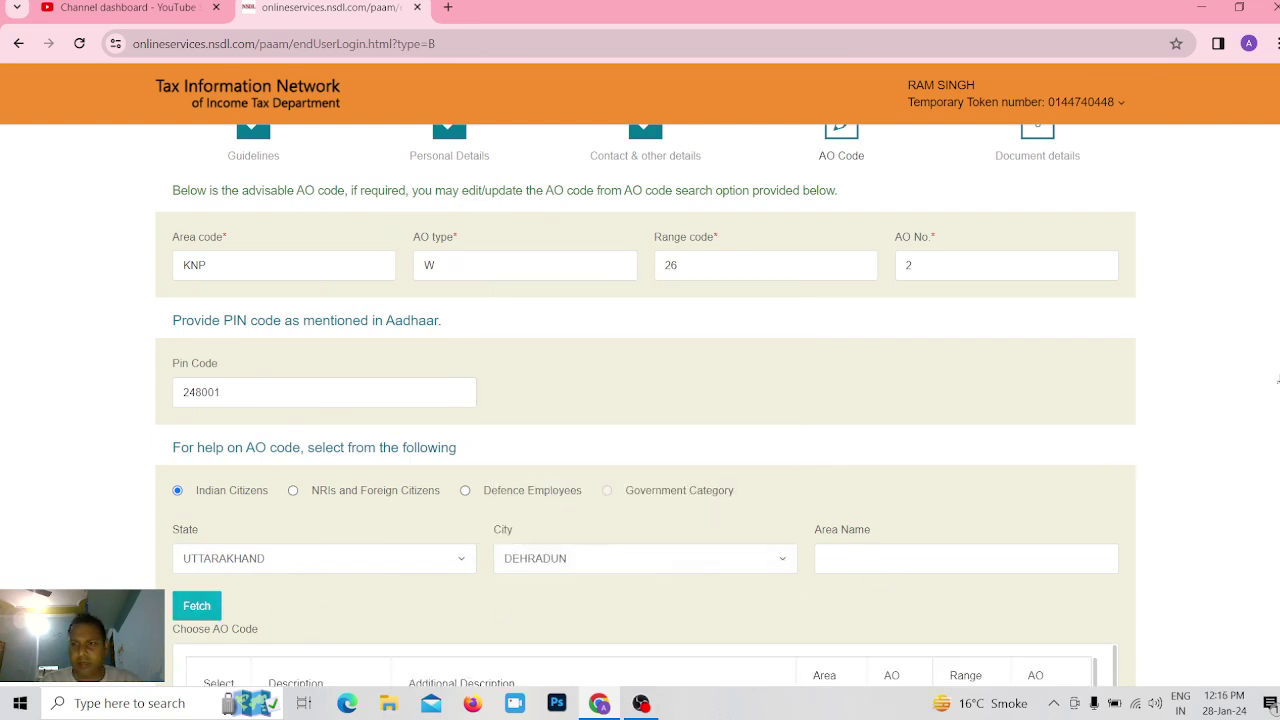
{"action": "scroll", "coordinate": [1179, 427], "scroll_direction": "down", "scroll_amount": 1}
{"action": "scroll", "coordinate": [1122, 490], "scroll_direction": "down", "scroll_amount": 3}
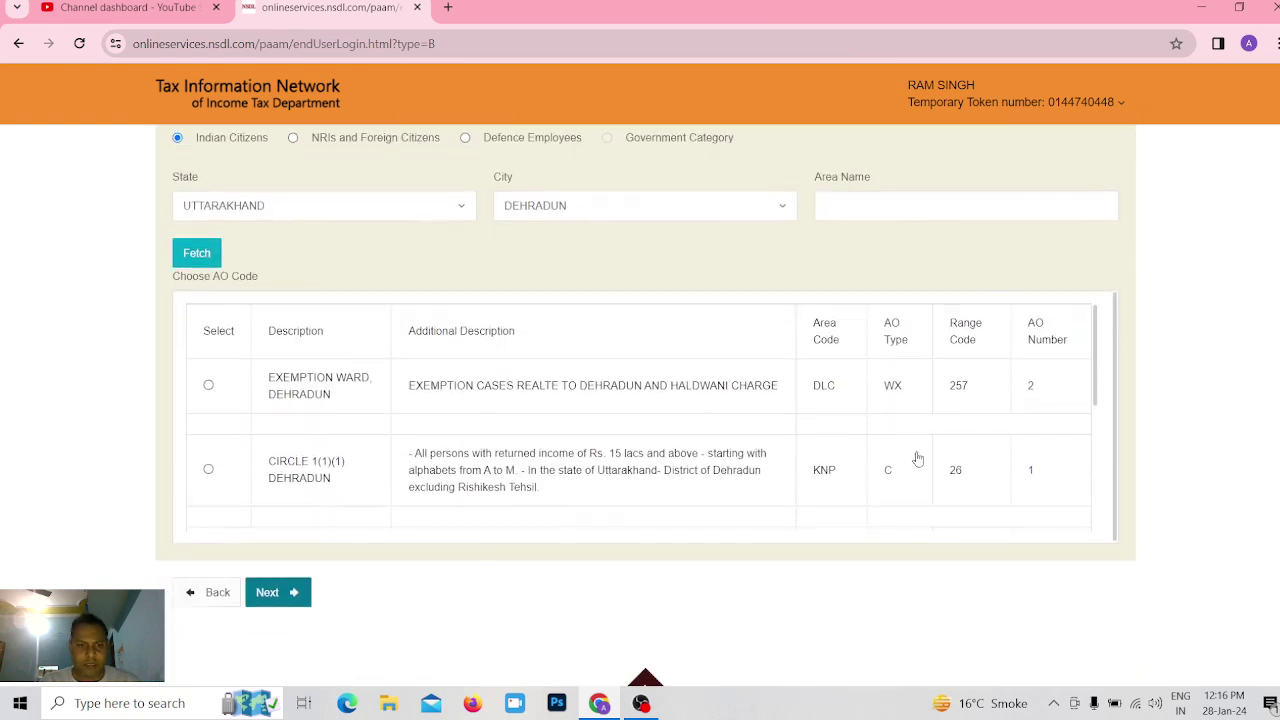
Step: Select the EXEMPTION WARD, DEHRADUN AO code and, after a failed-request alert, reach Document details
{"action": "left_click", "coordinate": [209, 386]}
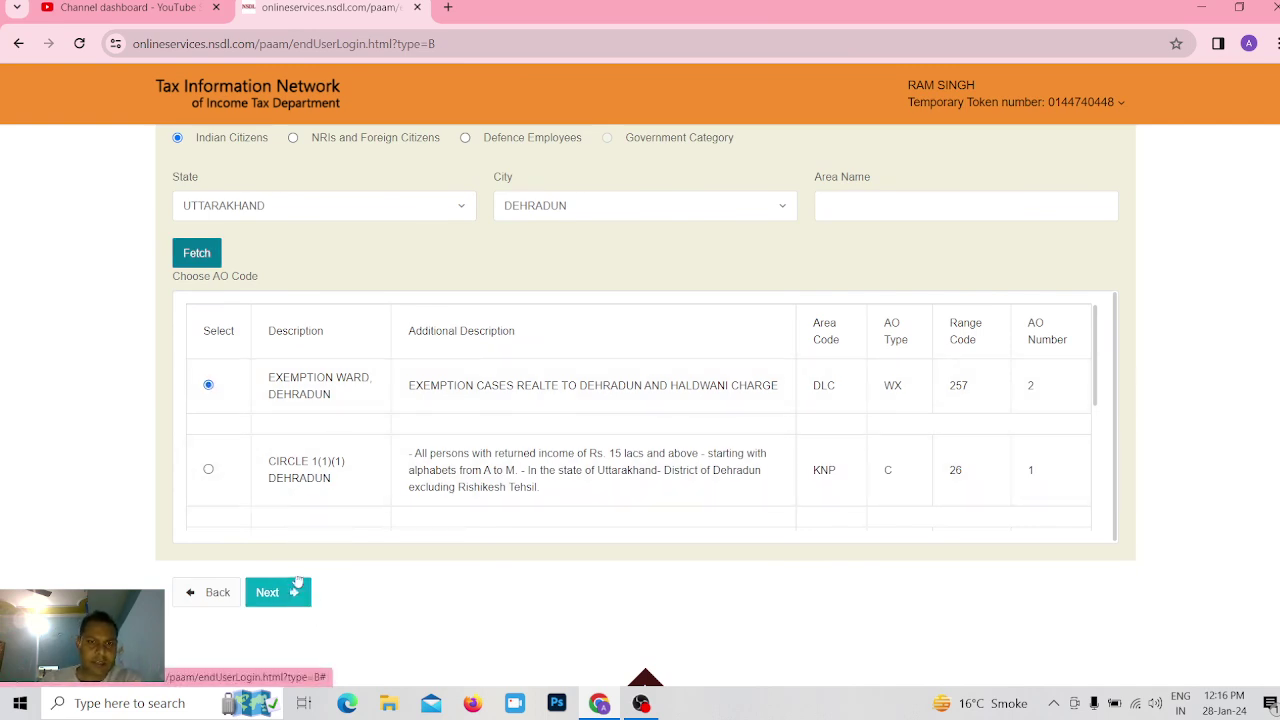
{"action": "left_click", "coordinate": [202, 253]}
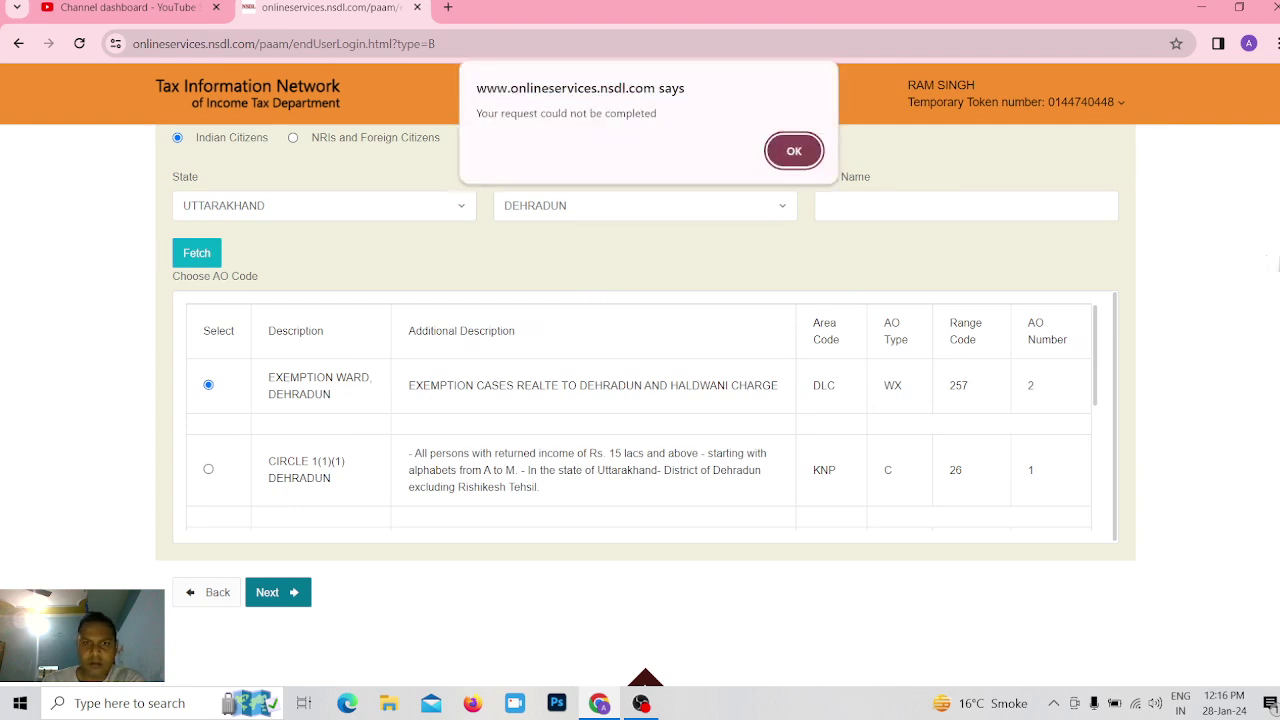
{"action": "left_click", "coordinate": [794, 151]}
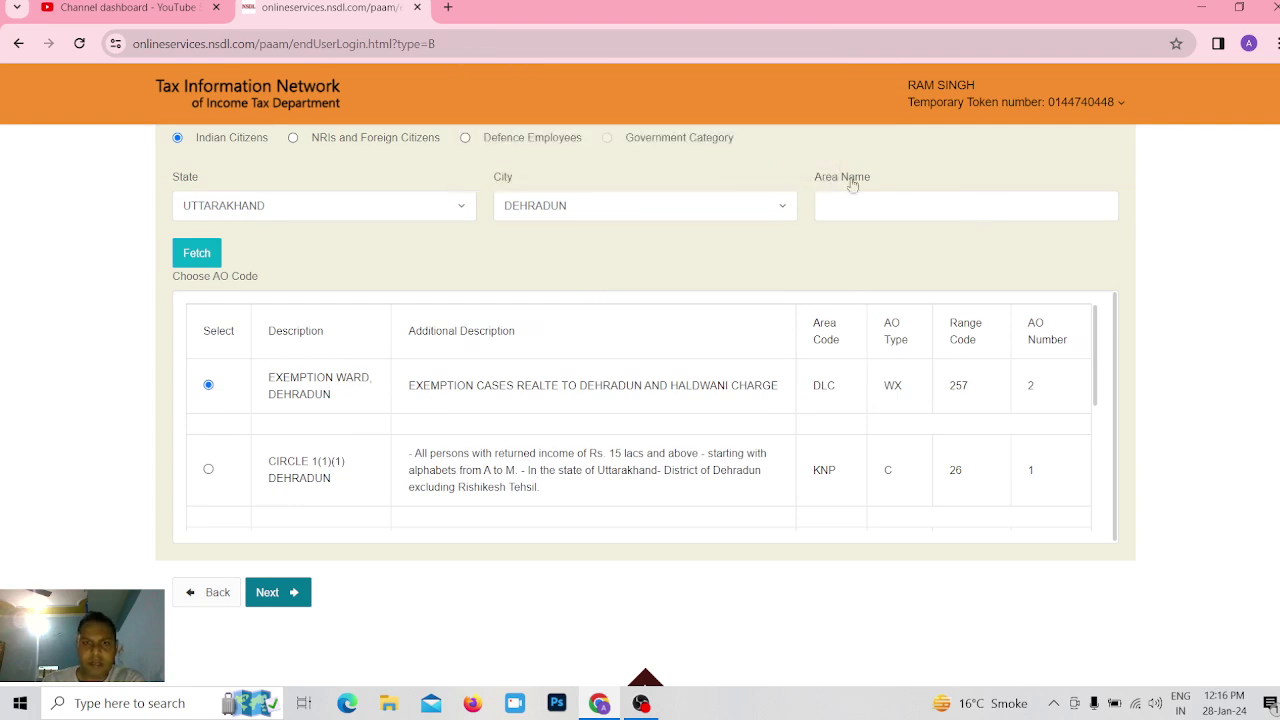
{"action": "scroll", "coordinate": [1272, 393], "scroll_direction": "up", "scroll_amount": 2}
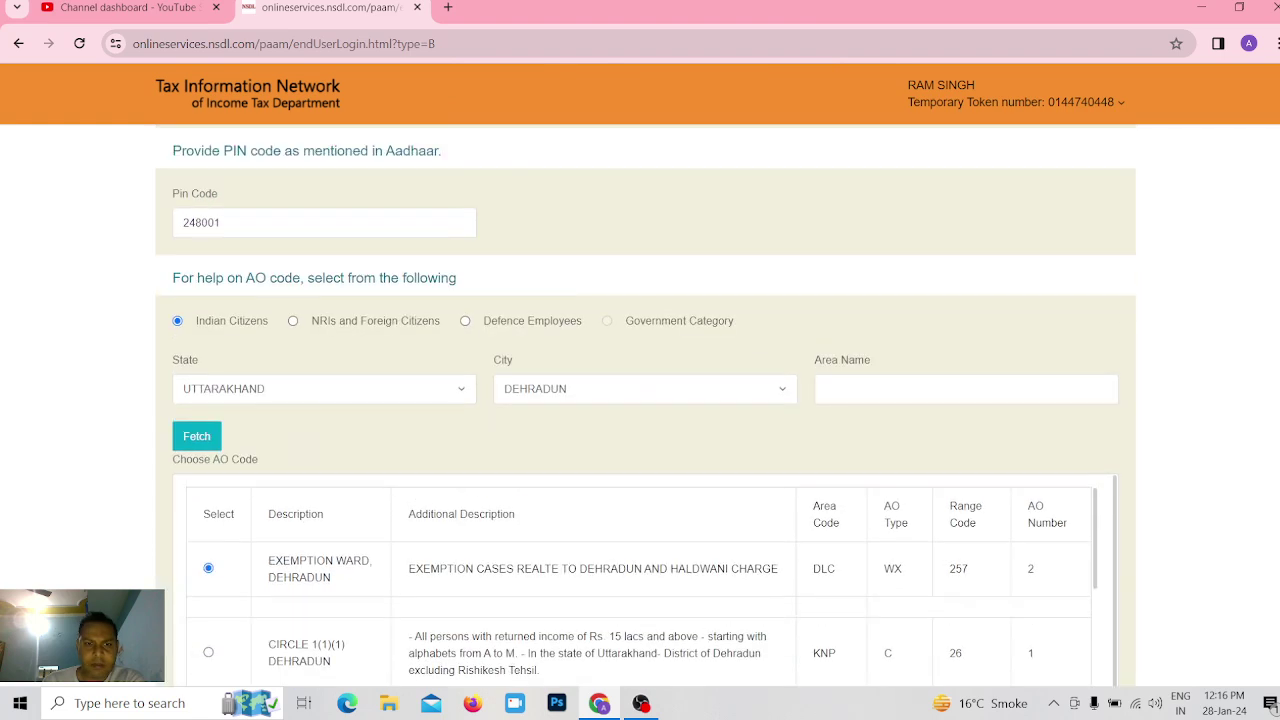
{"action": "scroll", "coordinate": [640, 400], "scroll_direction": "up", "scroll_amount": 1}
{"action": "scroll", "coordinate": [740, 459], "scroll_direction": "down", "scroll_amount": 3}
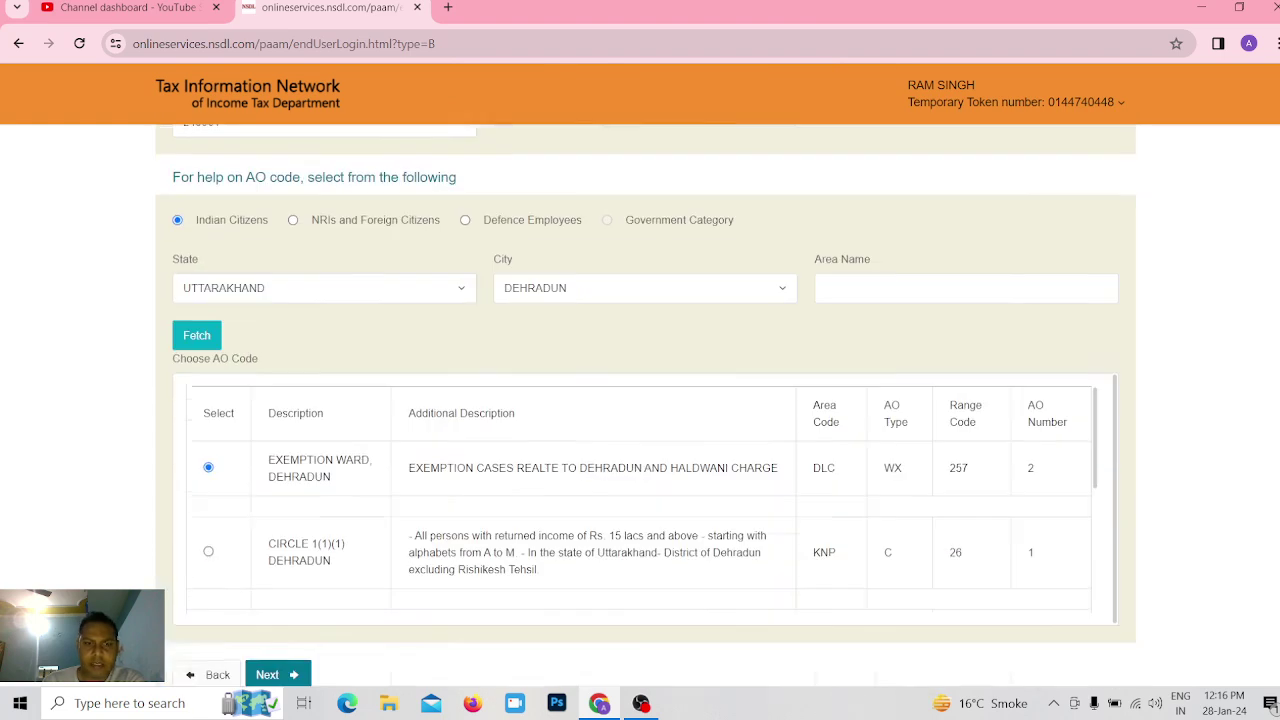
{"action": "left_click", "coordinate": [288, 527]}
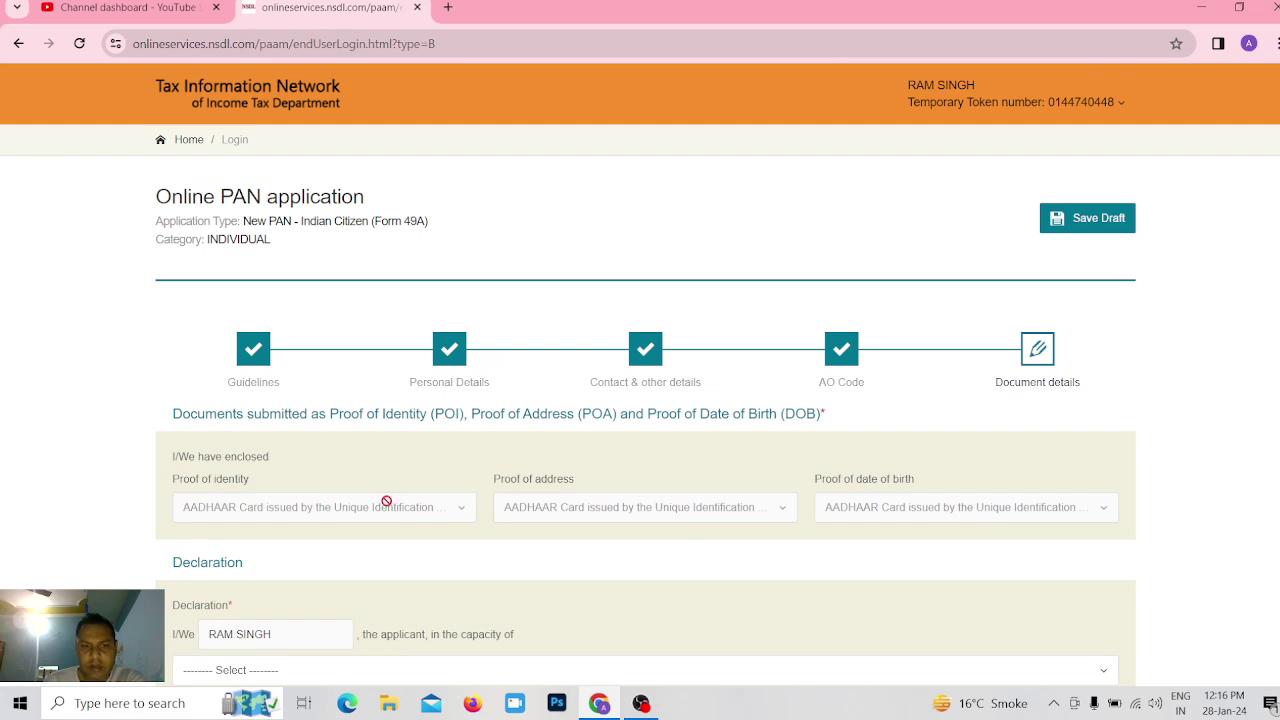
Step: Attempt to submit the Document details declaration and dismiss the Aadhaar-mandatory warning
{"action": "scroll", "coordinate": [1234, 360], "scroll_direction": "down", "scroll_amount": 2}
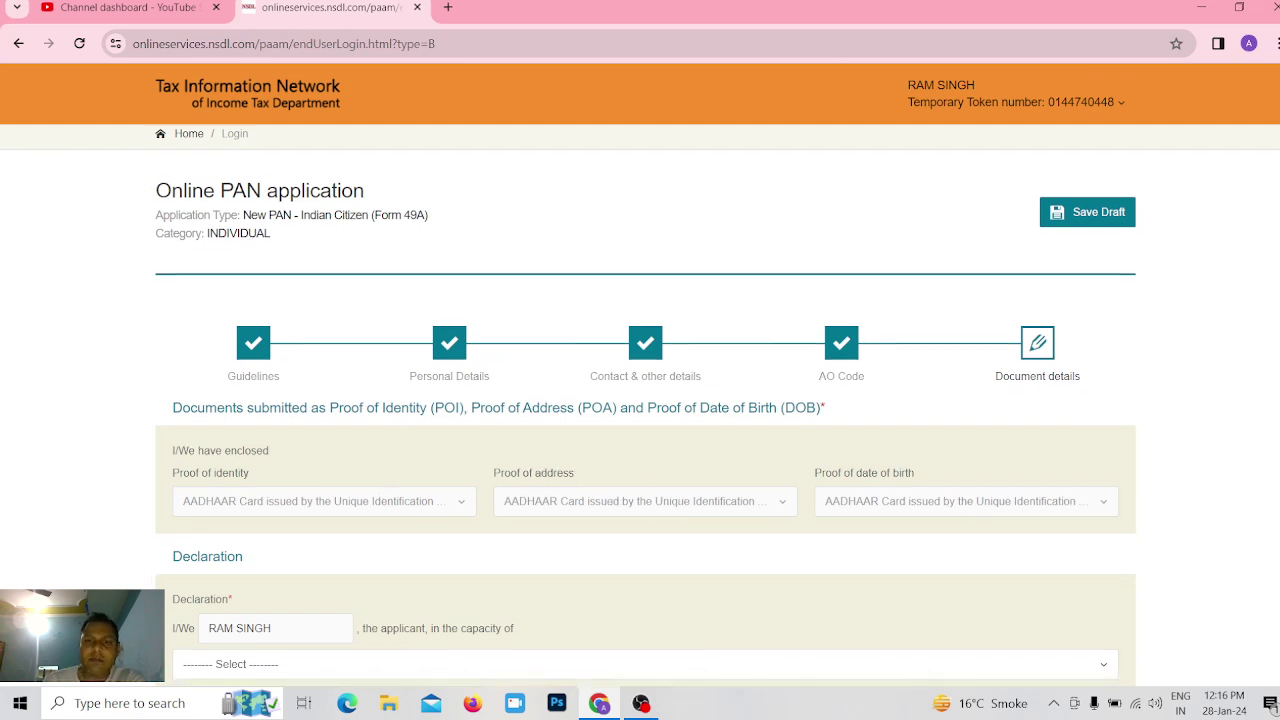
{"action": "scroll", "coordinate": [640, 400], "scroll_direction": "down", "scroll_amount": 3}
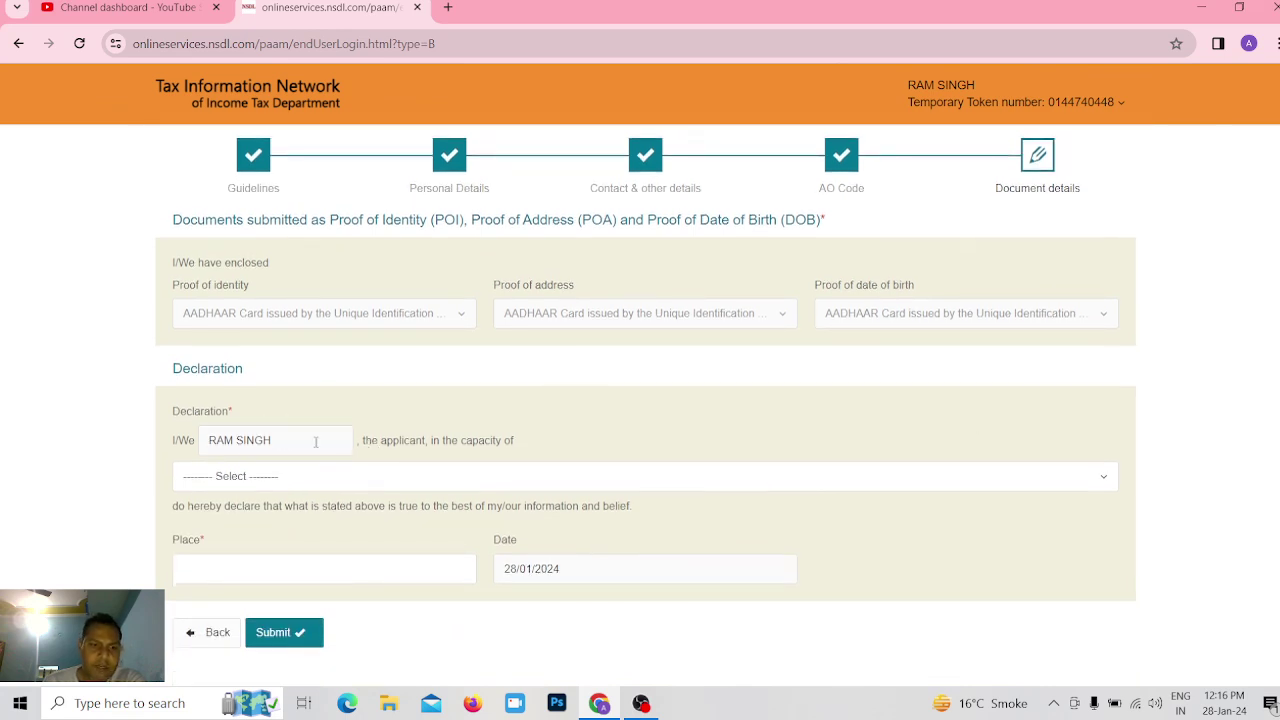
{"action": "left_click", "coordinate": [294, 480]}
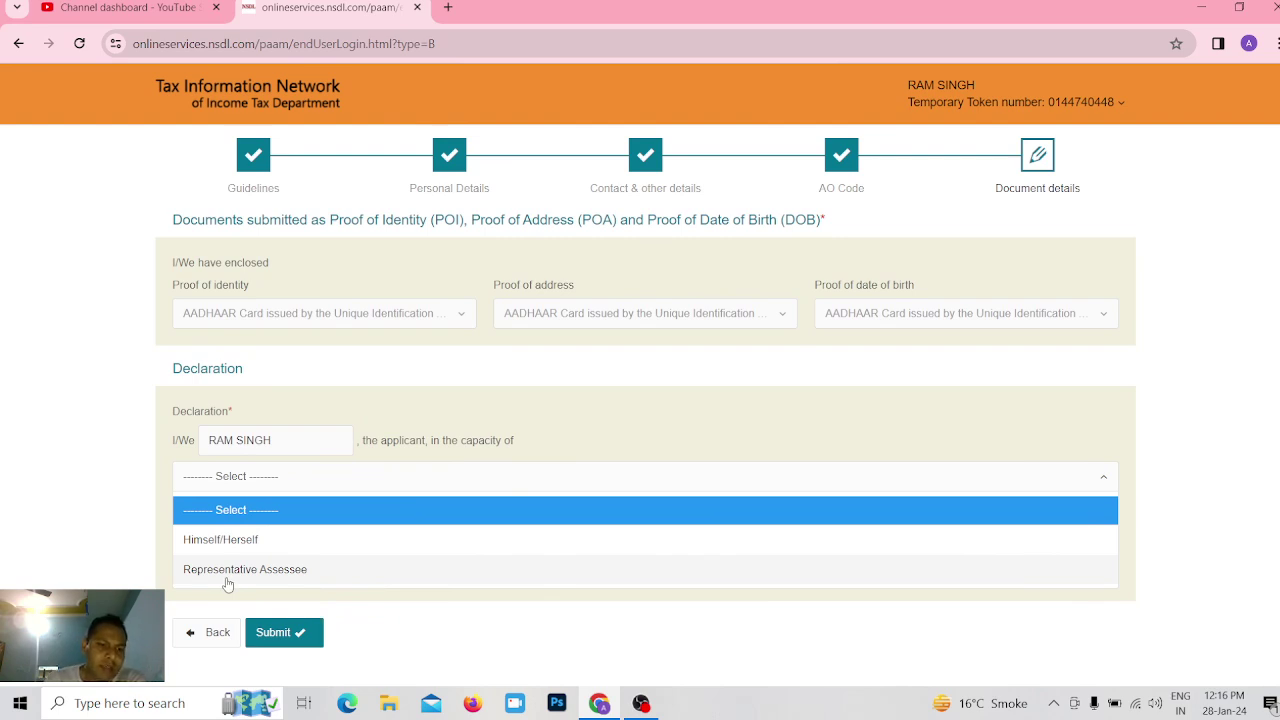
{"action": "left_click", "coordinate": [100, 580]}
{"action": "left_click", "coordinate": [336, 571]}
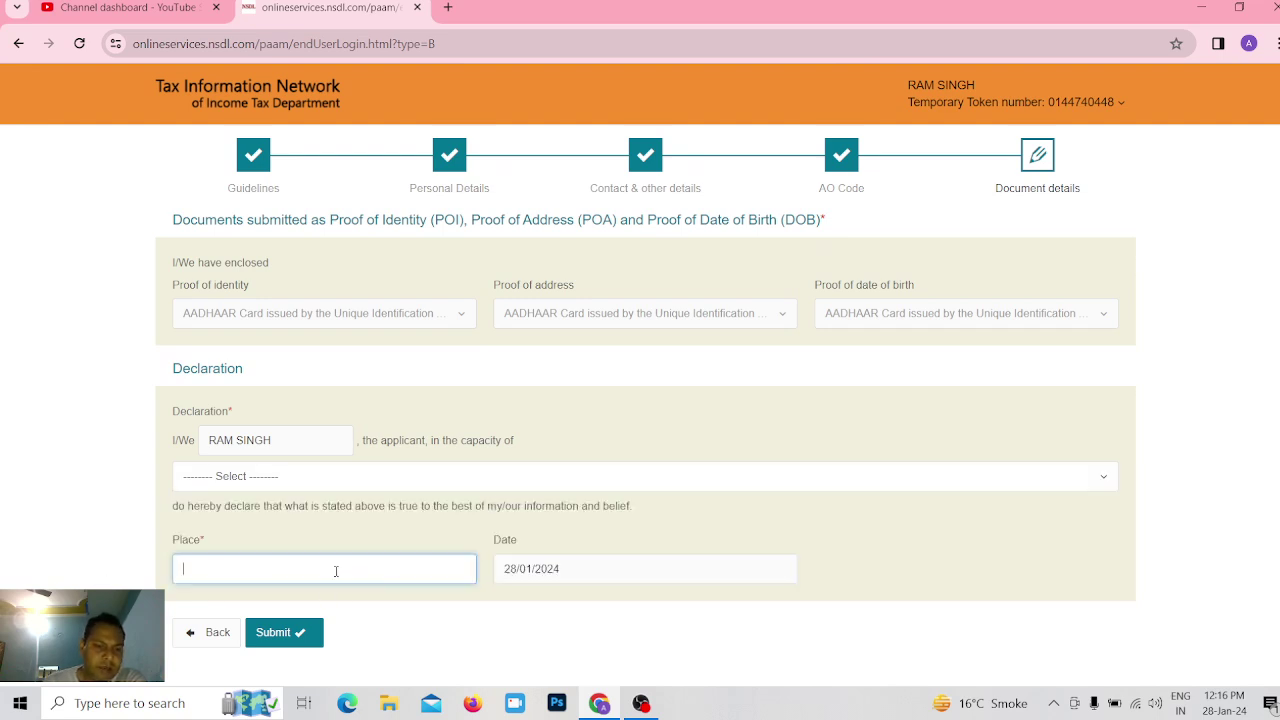
{"action": "left_click", "coordinate": [302, 641]}
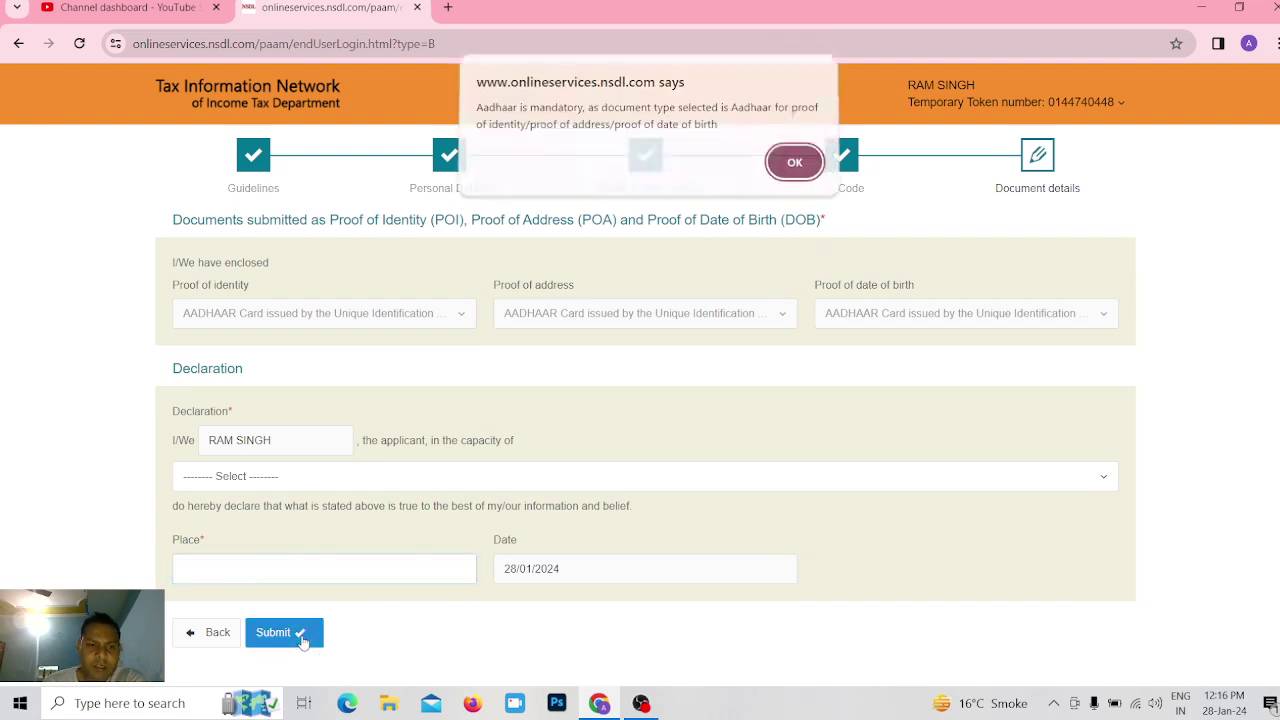
{"action": "left_click", "coordinate": [787, 170]}
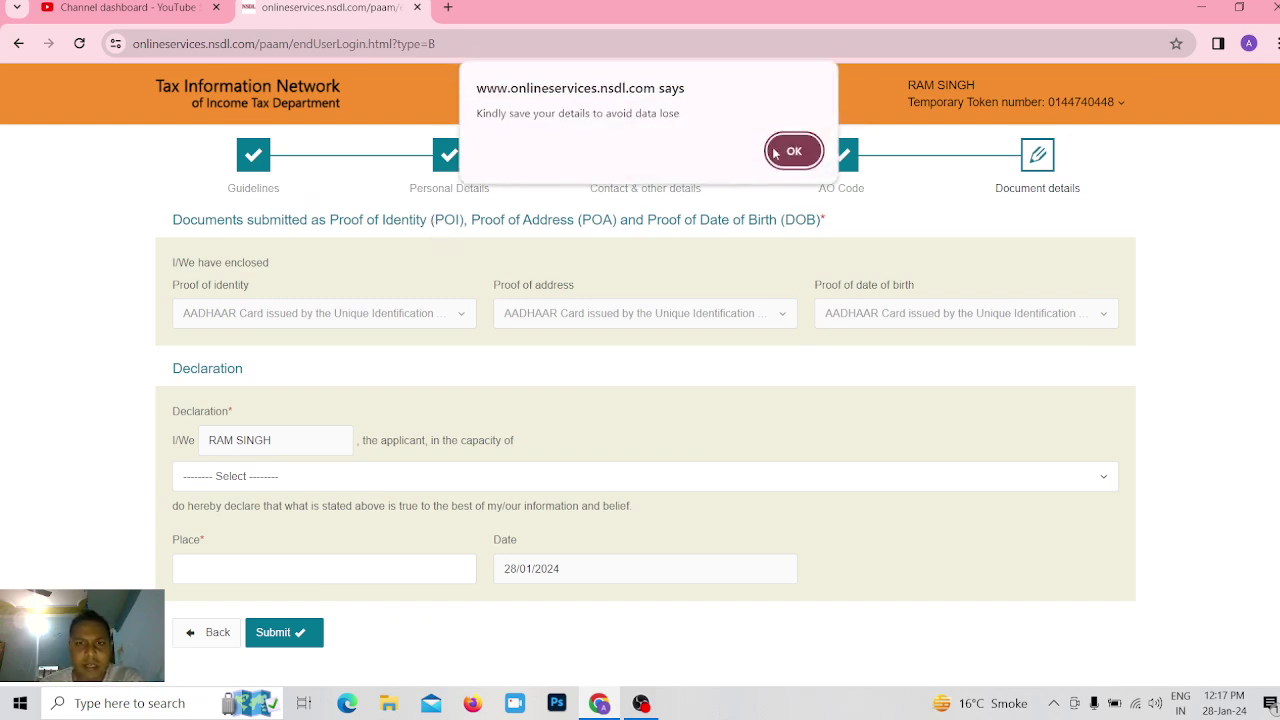
Step: Dismiss the save-details reminder and bring OBS Studio to the front
{"action": "left_click", "coordinate": [812, 151]}
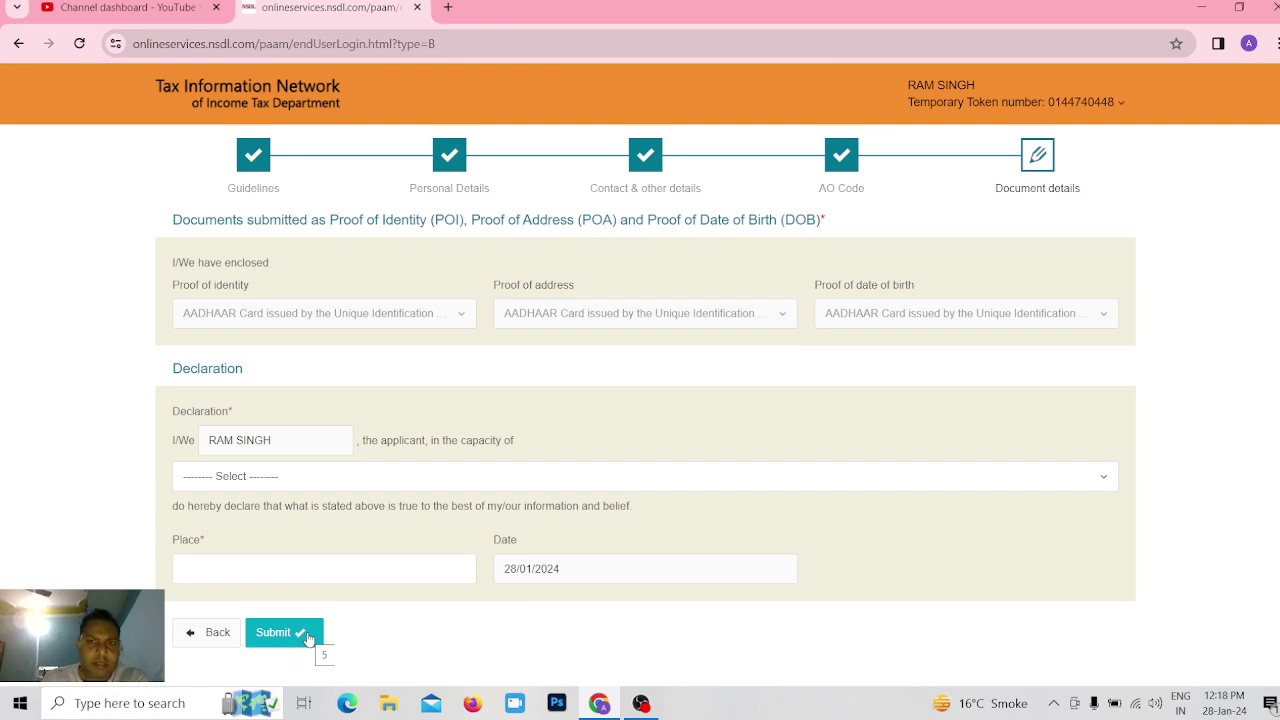
{"action": "left_click", "coordinate": [632, 708]}
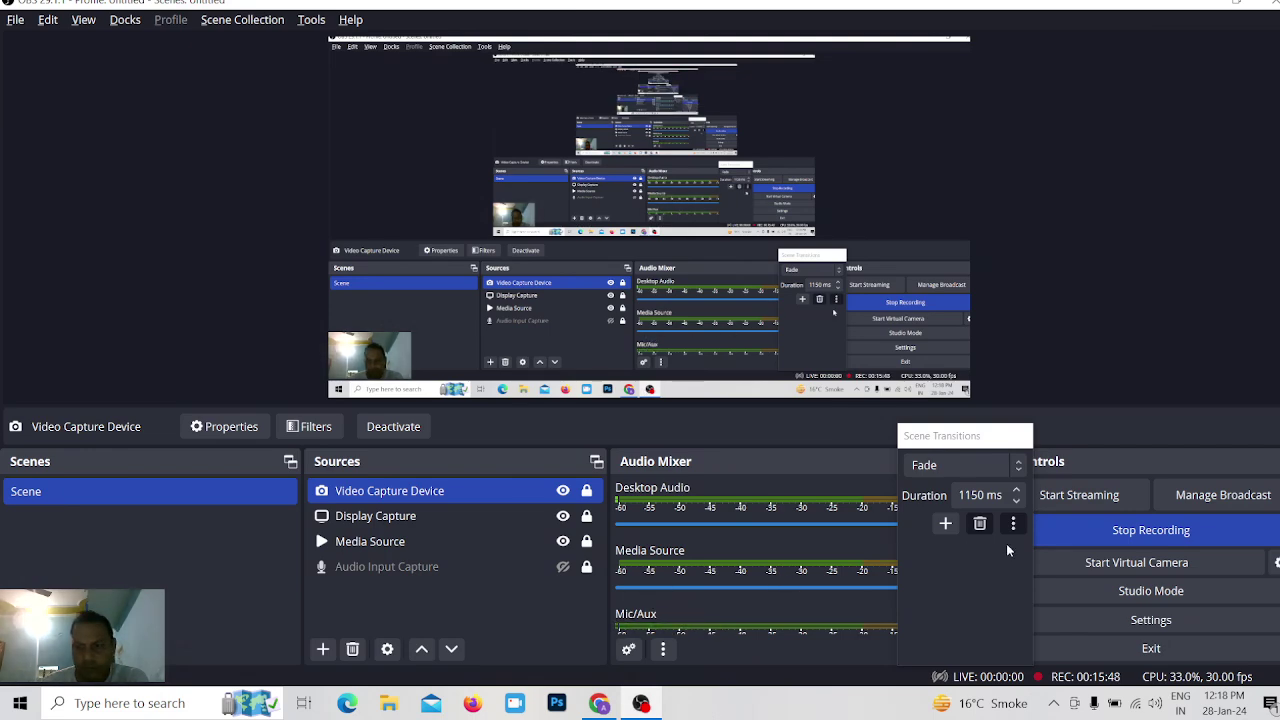